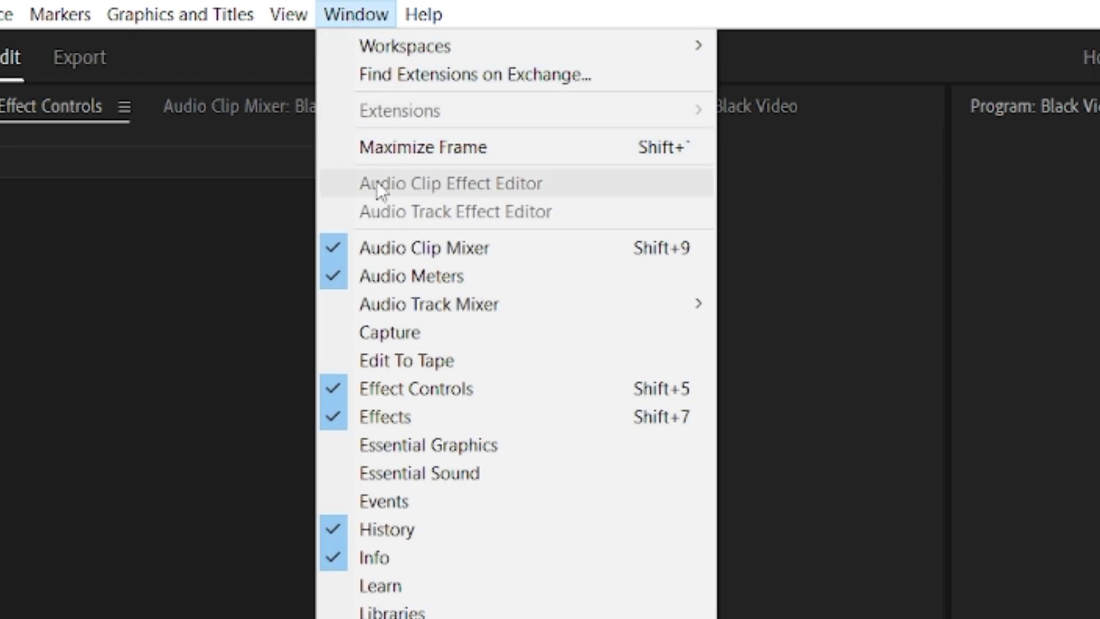
Open Essential Graphics and browse the Adobe Stock motion graphics templates
{"action": "left_click", "coordinate": [441, 445]}
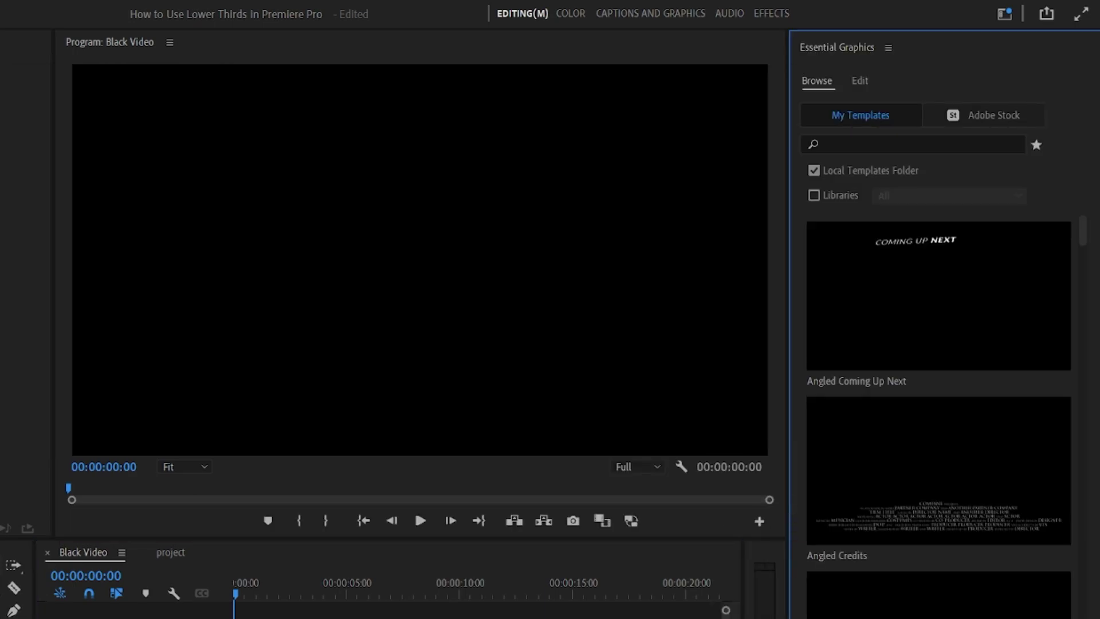
{"action": "left_click", "coordinate": [966, 121]}
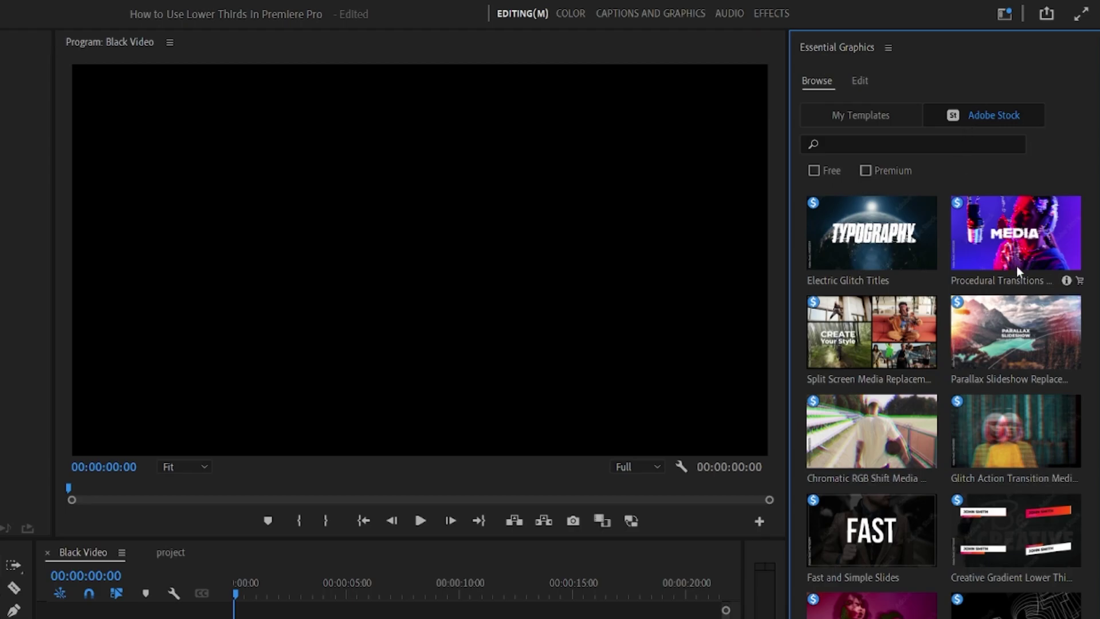
{"action": "scroll", "coordinate": [951, 378], "scroll_direction": "down", "scroll_amount": 5}
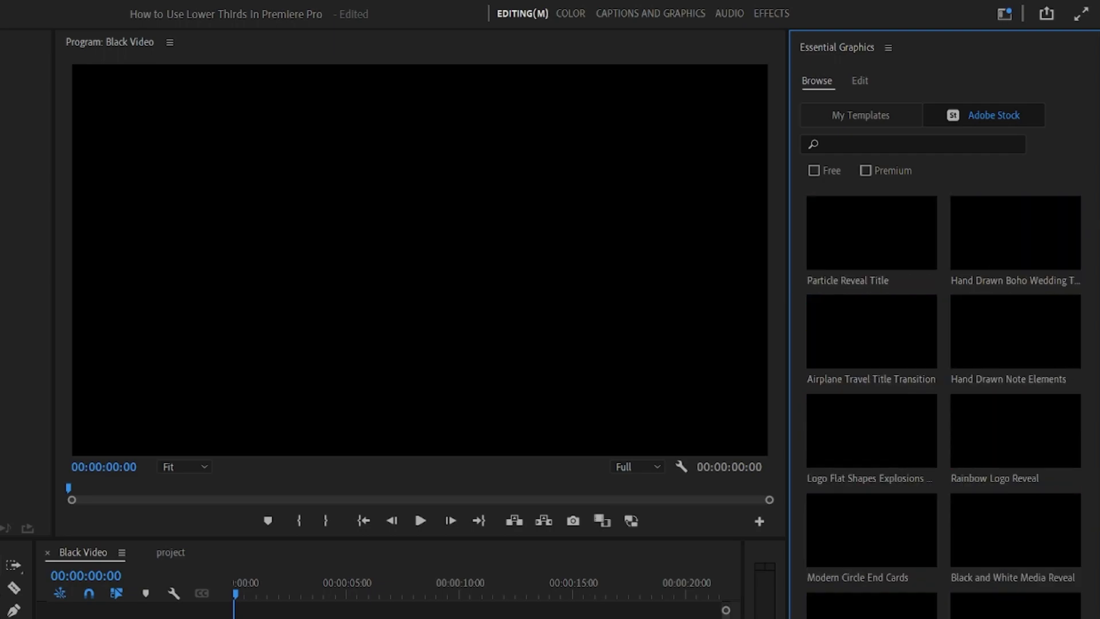
Search the Adobe Stock templates for "lower third" and limit the results to free ones
{"action": "left_click", "coordinate": [859, 146]}
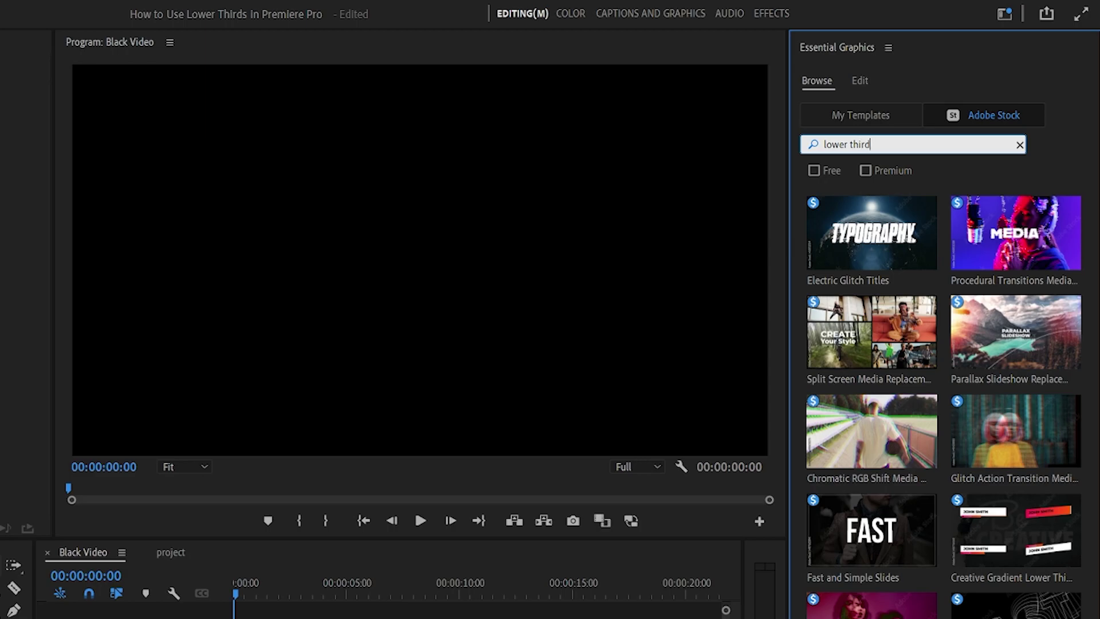
{"action": "key", "text": "Return"}
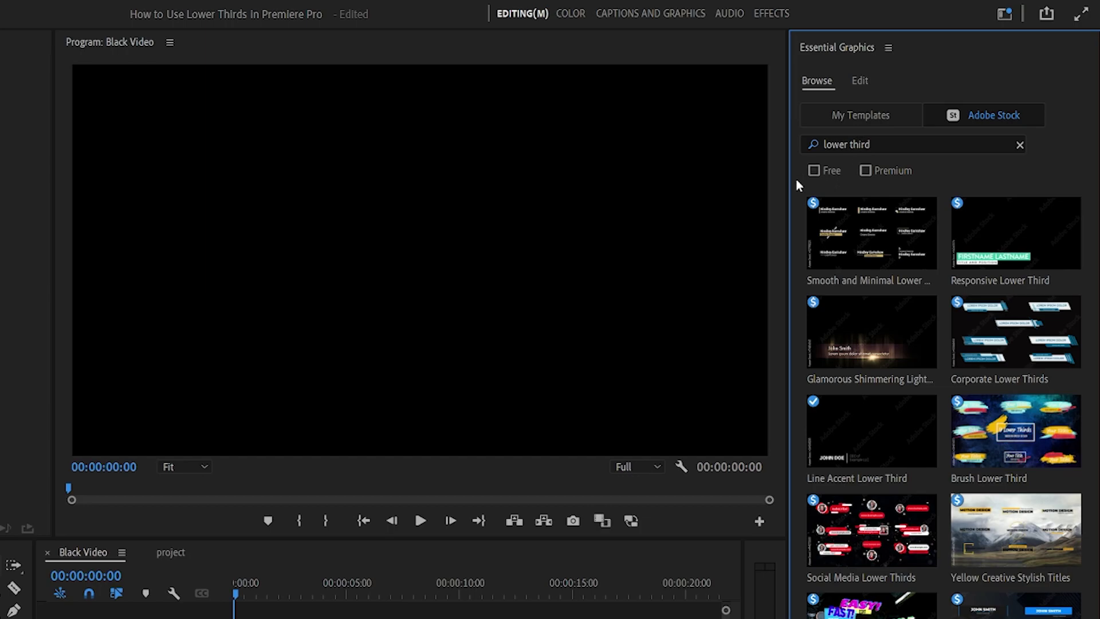
{"action": "left_click", "coordinate": [813, 171]}
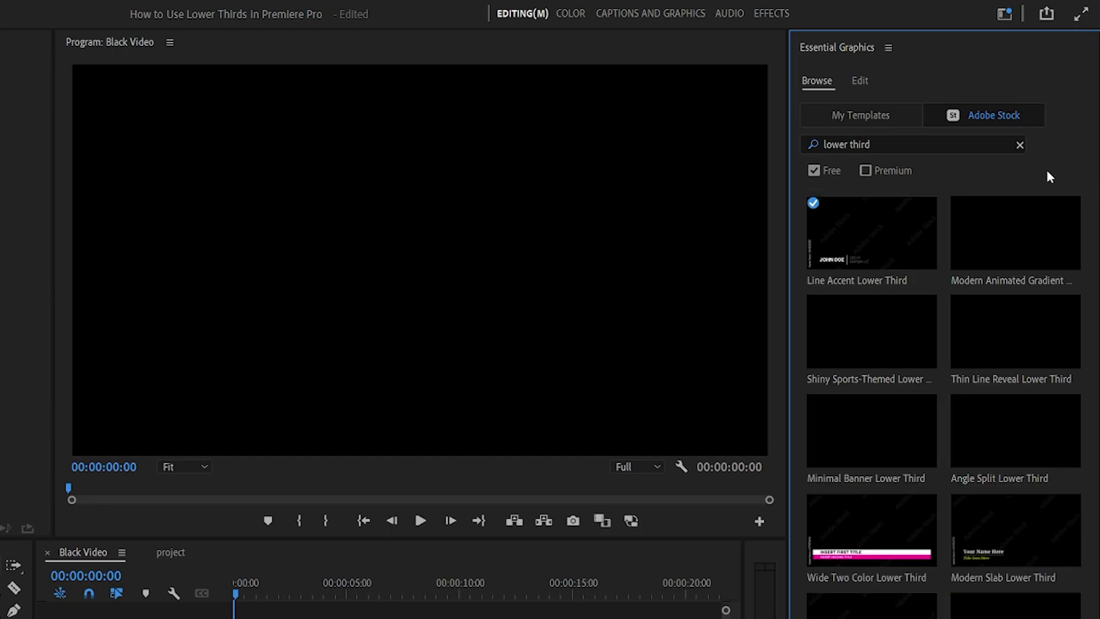
Place the Line Accent Lower Third template on track V1 at the start of the sequence and play it
{"action": "left_click_drag", "start_coordinate": [869, 241], "coordinate": [248, 618]}
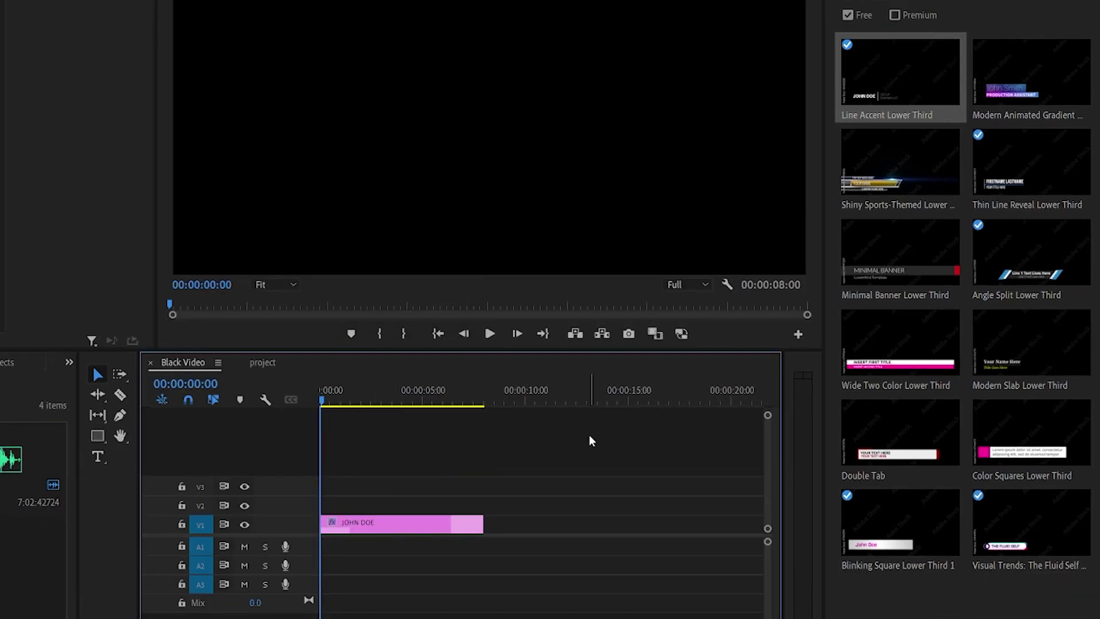
{"action": "left_click", "coordinate": [492, 333]}
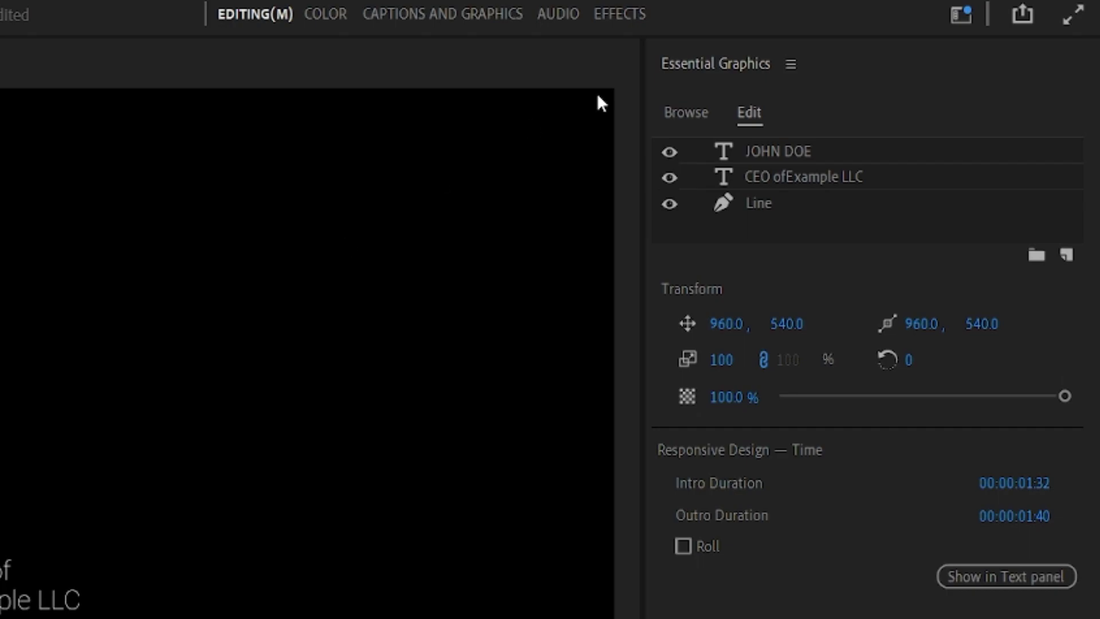
Go through the lower third's name text, job title text and Line layers to examine their properties
{"action": "left_click", "coordinate": [803, 145]}
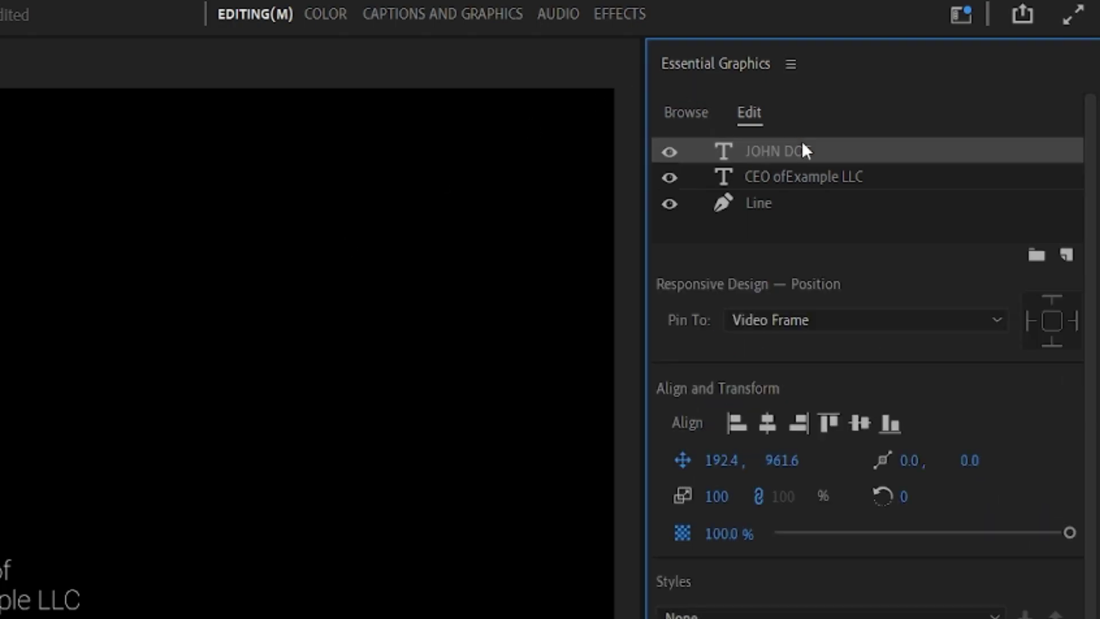
{"action": "left_click", "coordinate": [891, 176]}
{"action": "left_click", "coordinate": [886, 200]}
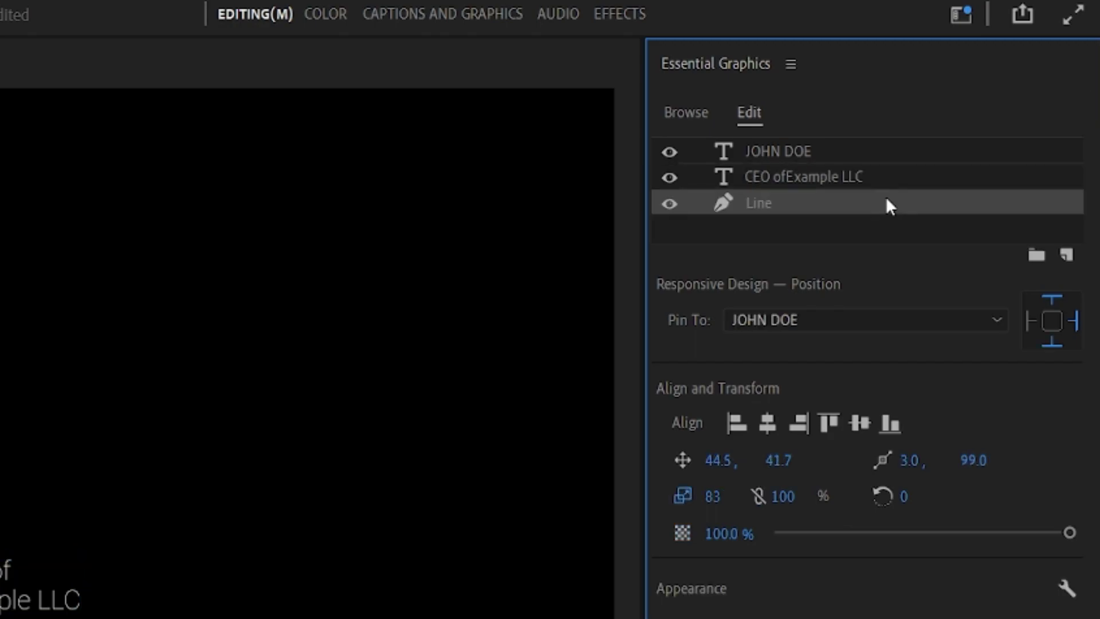
Change the font of the lower third's name text to Montserrat Bold
{"action": "left_click", "coordinate": [869, 156]}
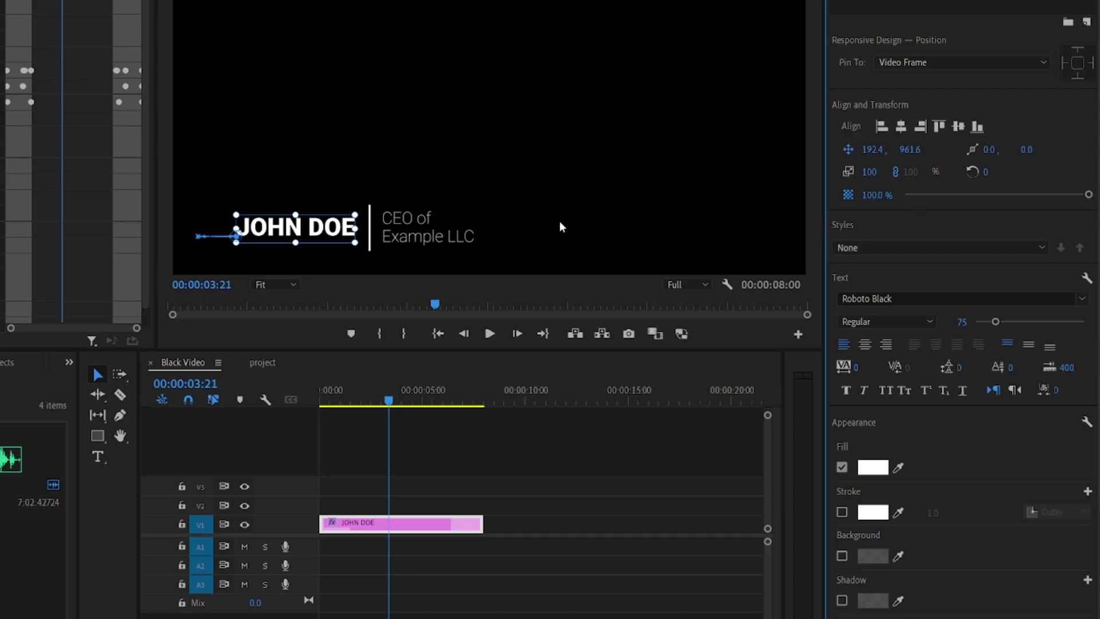
{"action": "double_click", "coordinate": [304, 222]}
{"action": "left_click", "coordinate": [947, 295]}
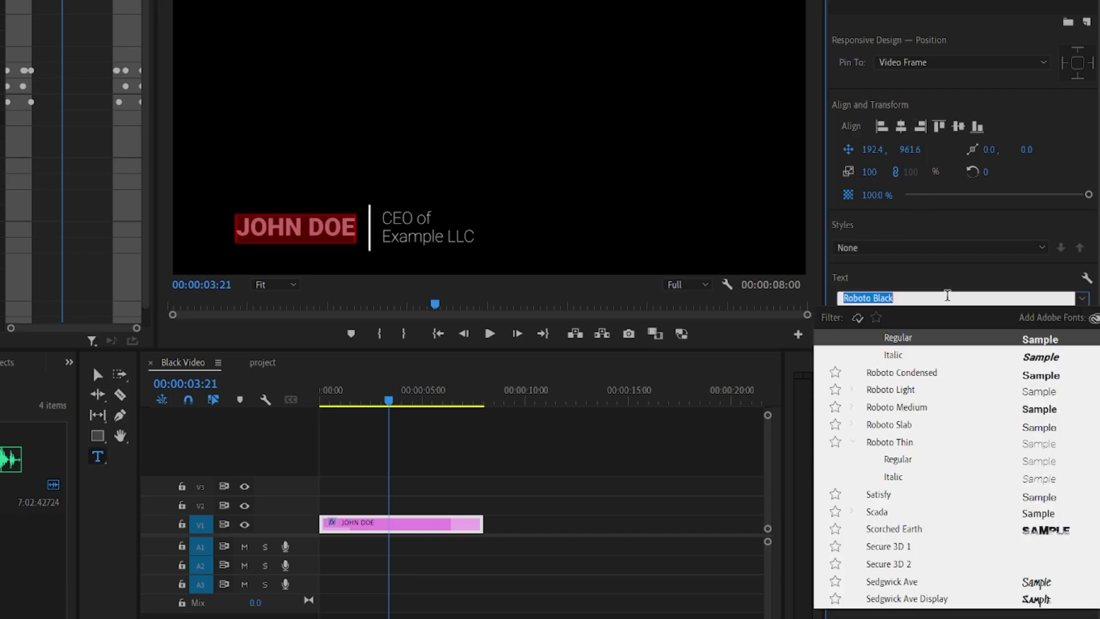
{"action": "type", "text": "mo"}
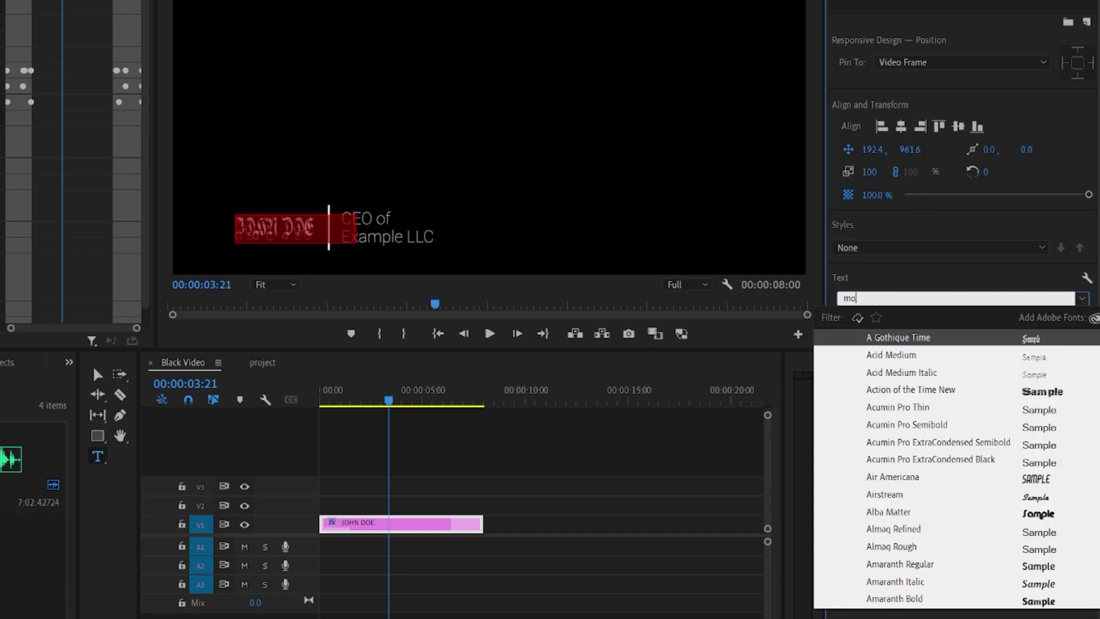
{"action": "type", "text": "nts"}
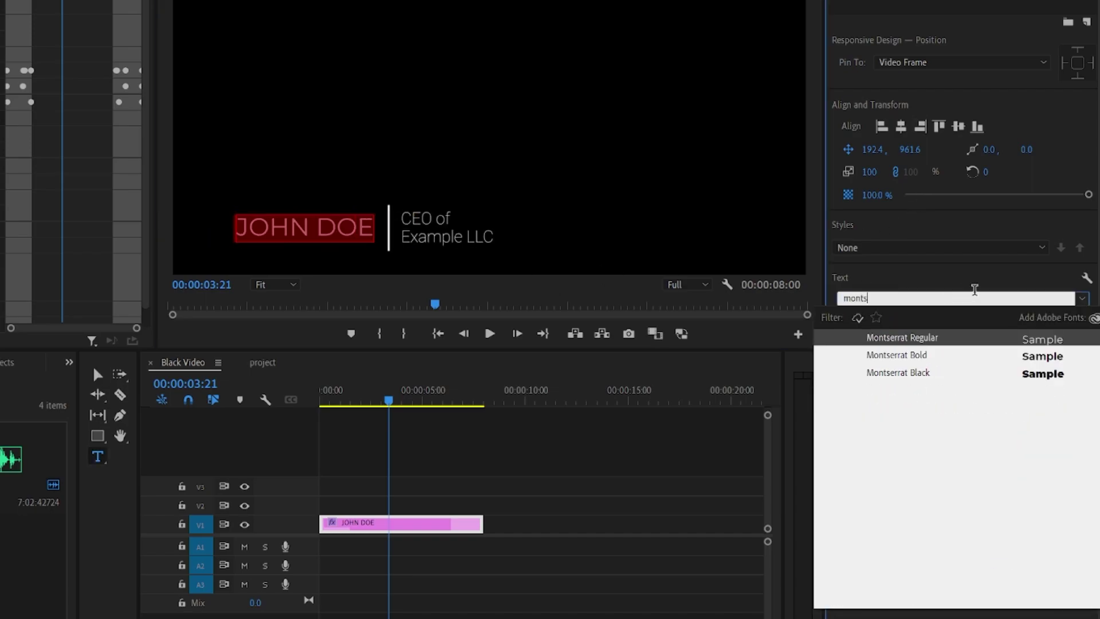
{"action": "left_click", "coordinate": [919, 355]}
Change the font of the job title text beside the line to Montserrat Regular
{"action": "left_click", "coordinate": [439, 235]}
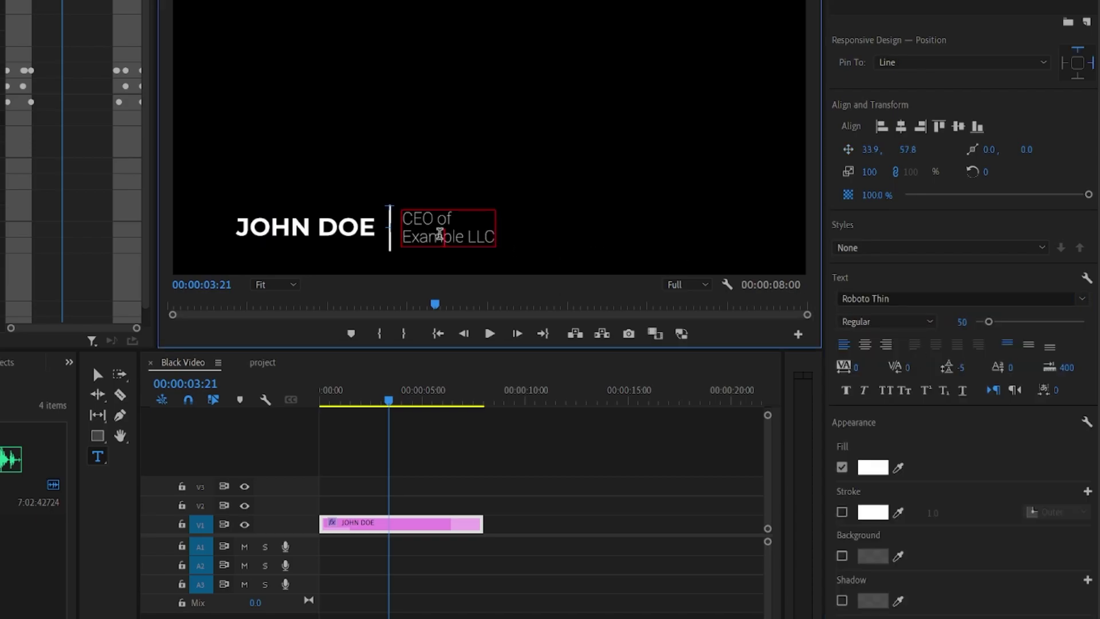
{"action": "key", "text": "ctrl+a"}
{"action": "left_click", "coordinate": [1025, 297]}
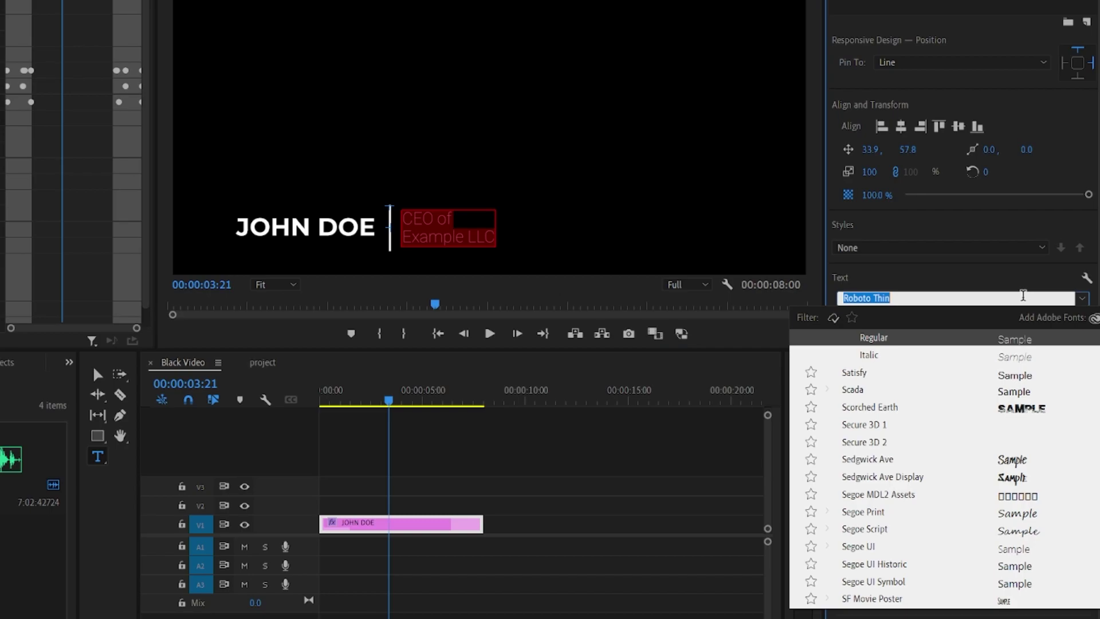
{"action": "type", "text": "mont"}
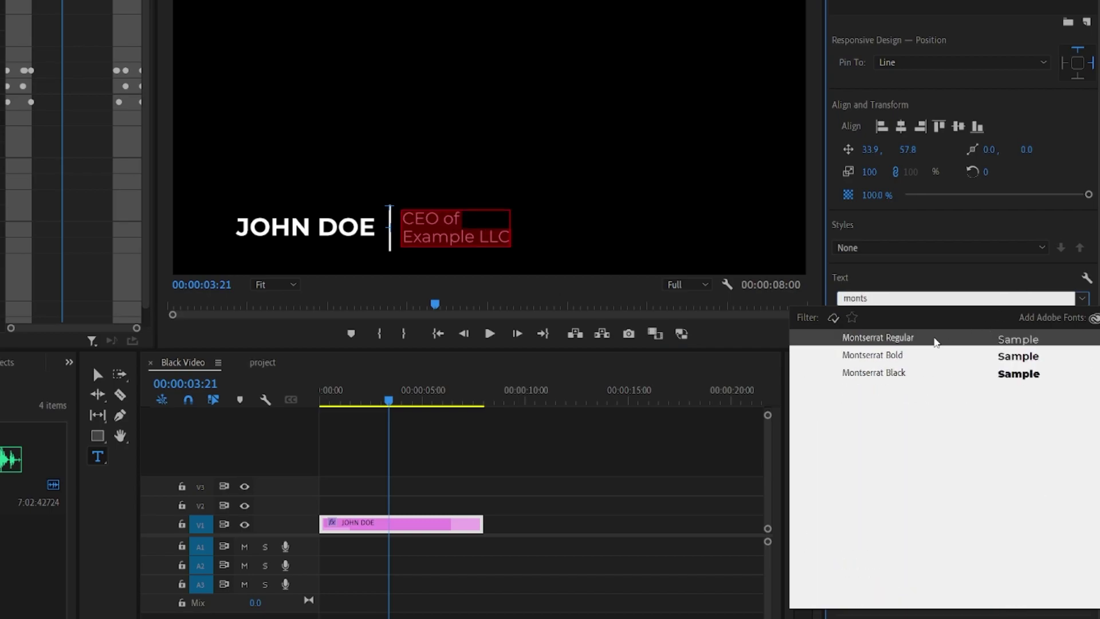
{"action": "type", "text": "s"}
{"action": "left_click", "coordinate": [935, 342]}
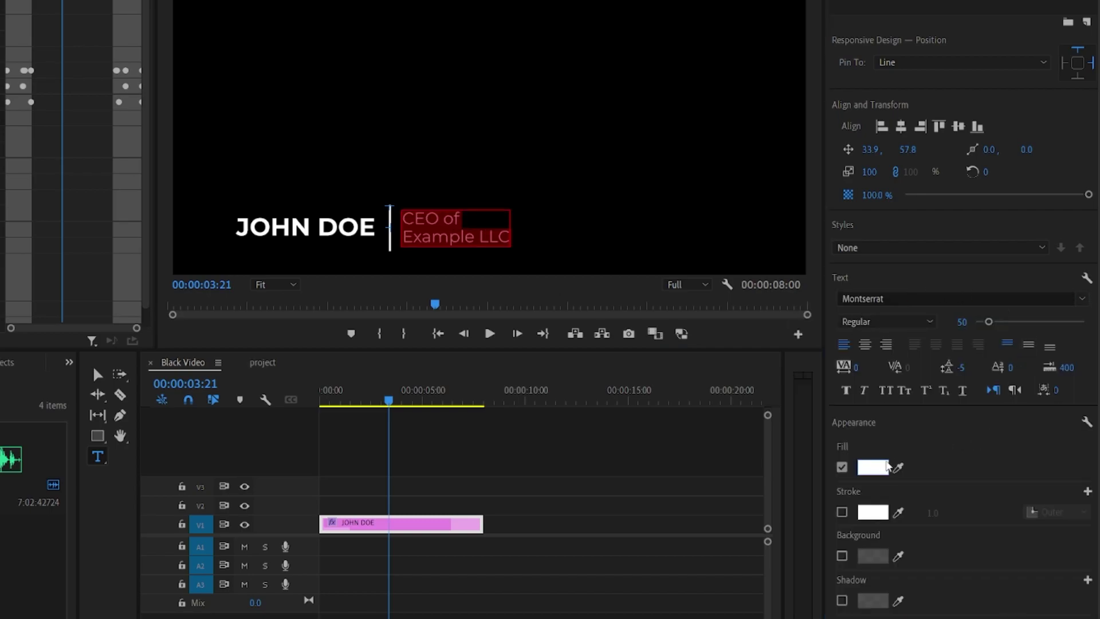
Set the job title text's fill to bright green (5CFF00) and copy the colour's hex code
{"action": "left_click", "coordinate": [873, 467]}
{"action": "left_click_drag", "start_coordinate": [367, 212], "coordinate": [367, 231]}
{"action": "mouse_move", "coordinate": [321, 272]}
{"action": "left_mouse_down"}
{"action": "mouse_move", "coordinate": [376, 357]}
{"action": "mouse_move", "coordinate": [445, 386]}
{"action": "mouse_move", "coordinate": [348, 382]}
{"action": "left_mouse_up"}
{"action": "key", "text": "ctrl+c"}
{"action": "left_click", "coordinate": [488, 156]}
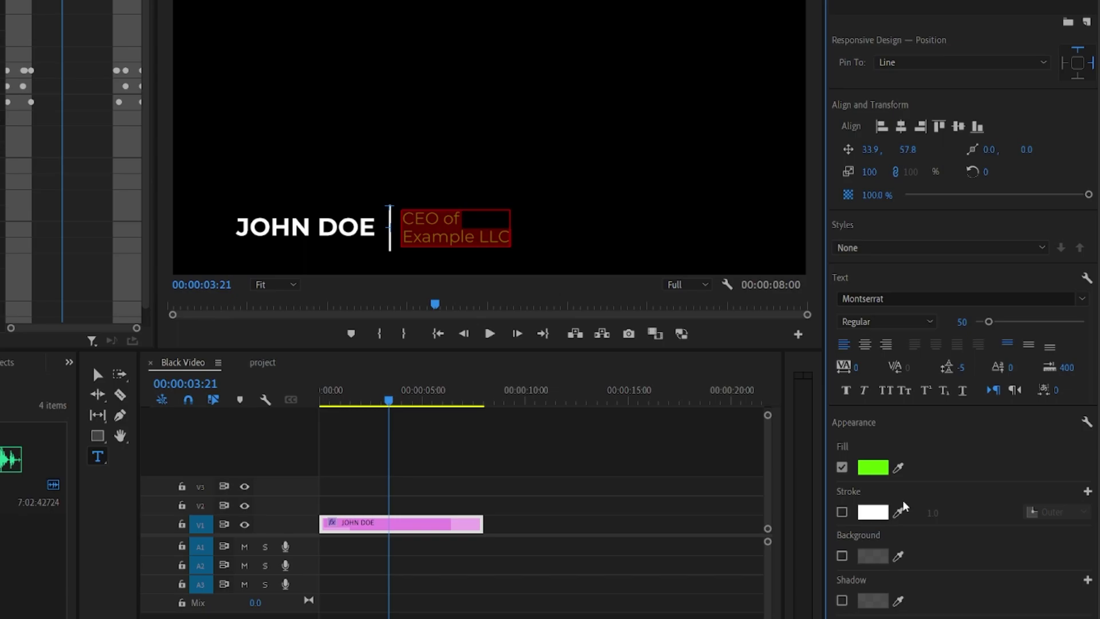
Give the lower third's name text the same green fill, 5CFF00
{"action": "left_click", "coordinate": [306, 227]}
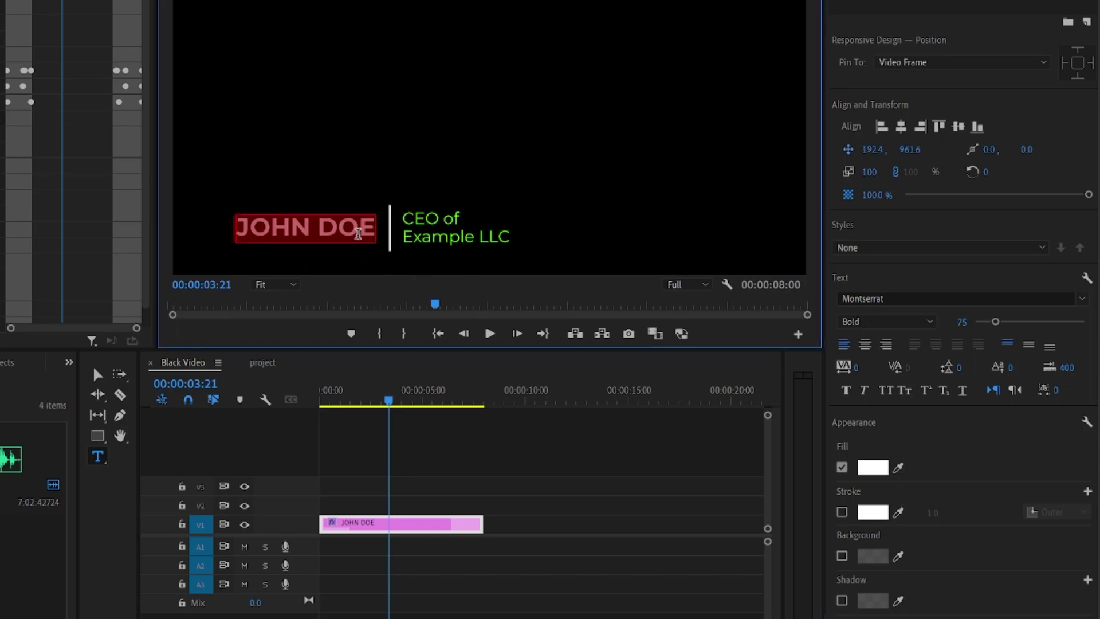
{"action": "left_click", "coordinate": [886, 472]}
{"action": "left_click_drag", "start_coordinate": [437, 369], "coordinate": [365, 369]}
{"action": "key", "text": "ctrl+v"}
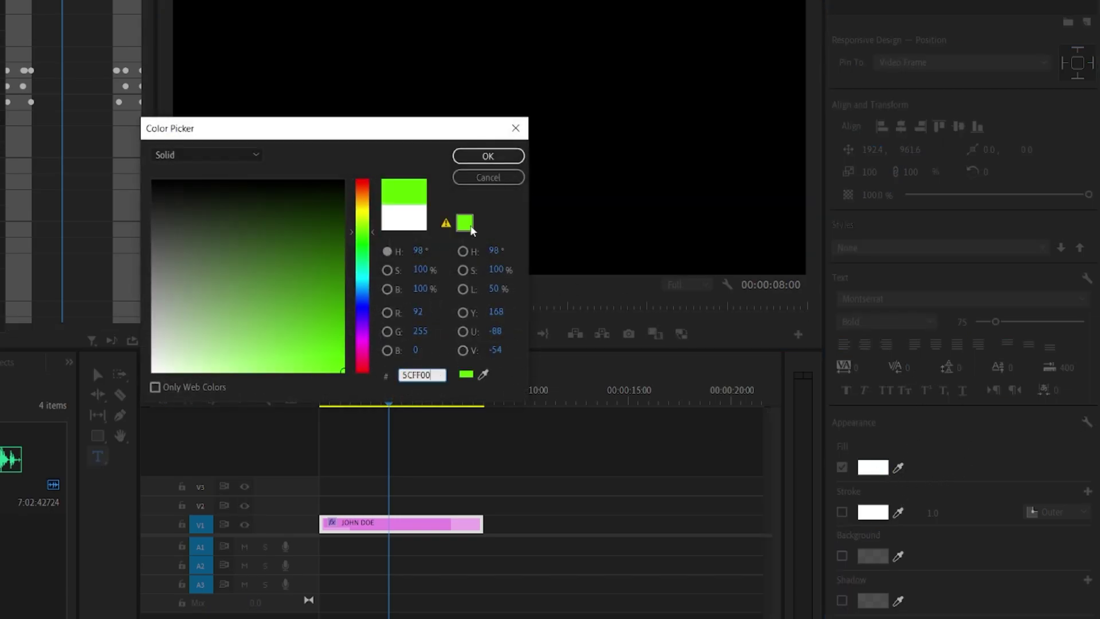
{"action": "left_click", "coordinate": [501, 159]}
Set the fill of the lower third's Line shape to green 5CFF00
{"action": "left_click", "coordinate": [892, 0]}
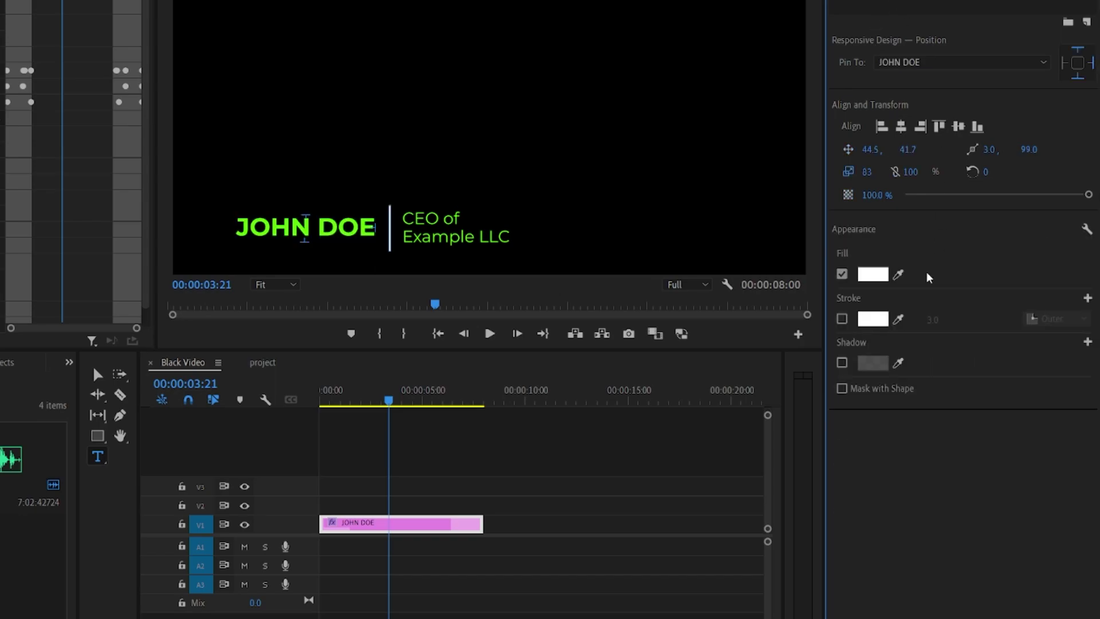
{"action": "left_click", "coordinate": [873, 274]}
{"action": "double_click", "coordinate": [436, 373]}
{"action": "key", "text": "ctrl+v"}
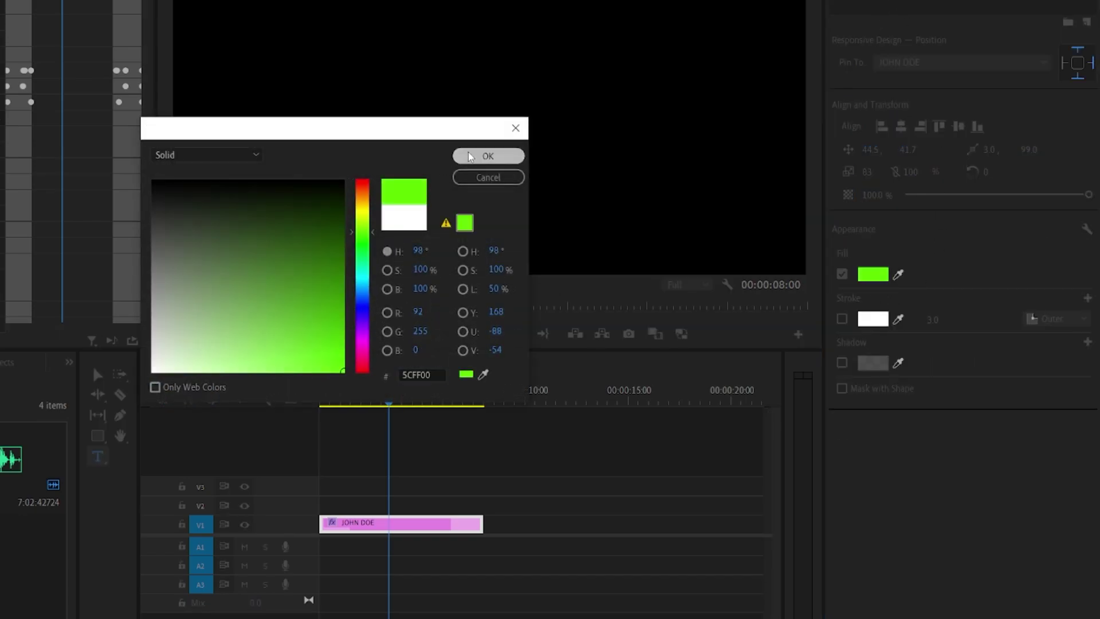
{"action": "left_click", "coordinate": [468, 153]}
Deselect the lower third clip and play the recoloured animation from the start of the sequence
{"action": "left_click", "coordinate": [657, 480]}
{"action": "left_click_drag", "start_coordinate": [353, 393], "coordinate": [315, 395]}
{"action": "key", "text": "space"}
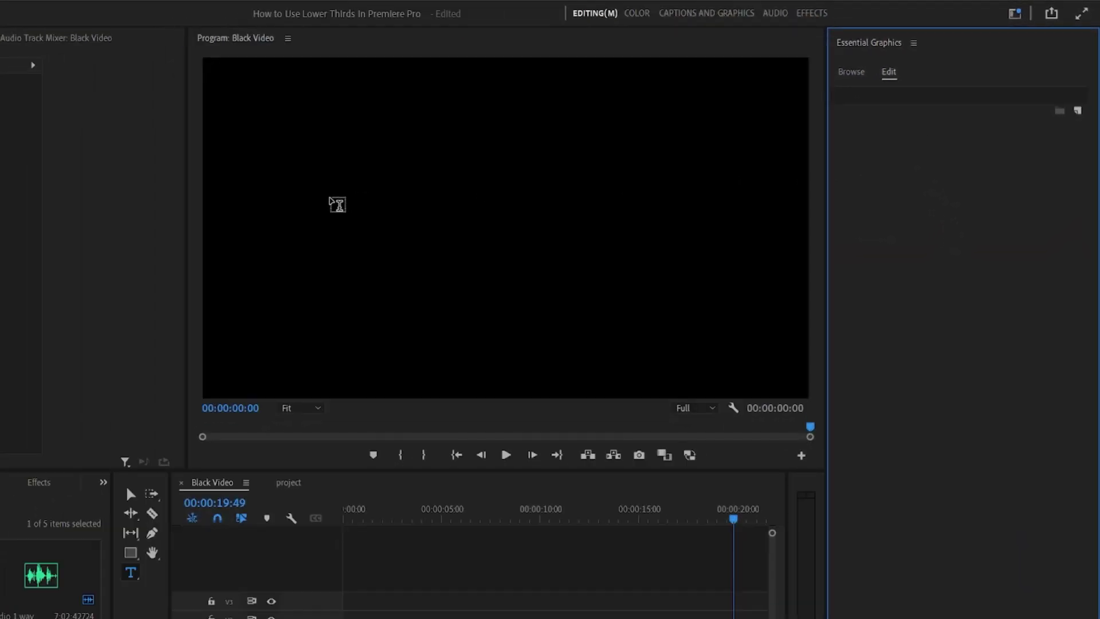
Create a new text layer reading "FIRST NAME" in the video frame at 00:00:19:49
{"action": "left_click", "coordinate": [353, 246]}
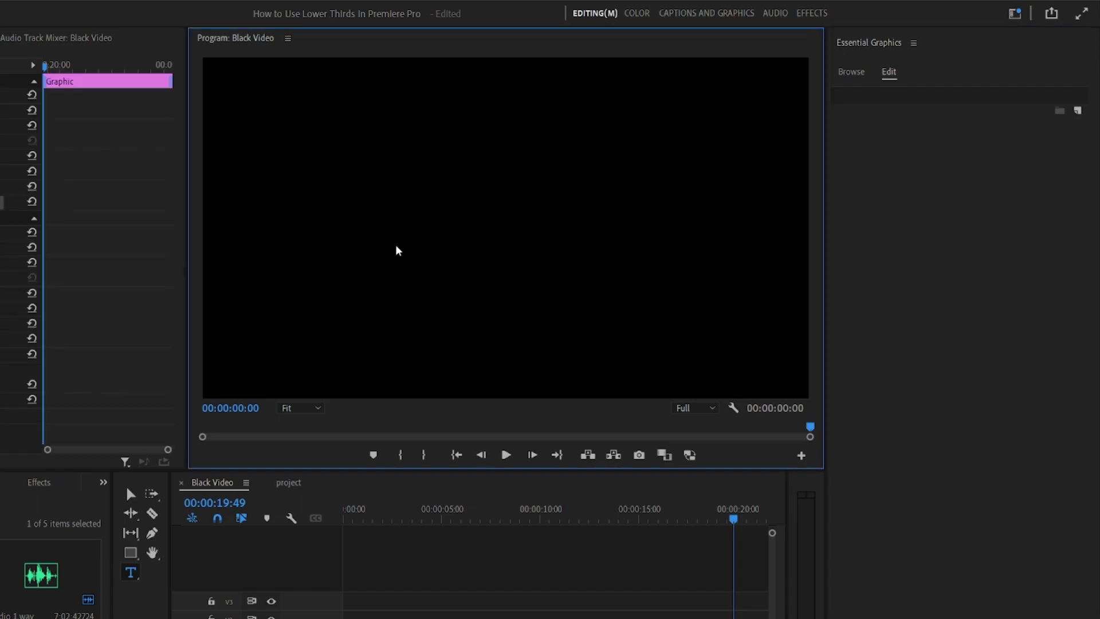
{"action": "type", "text": "FIRS"}
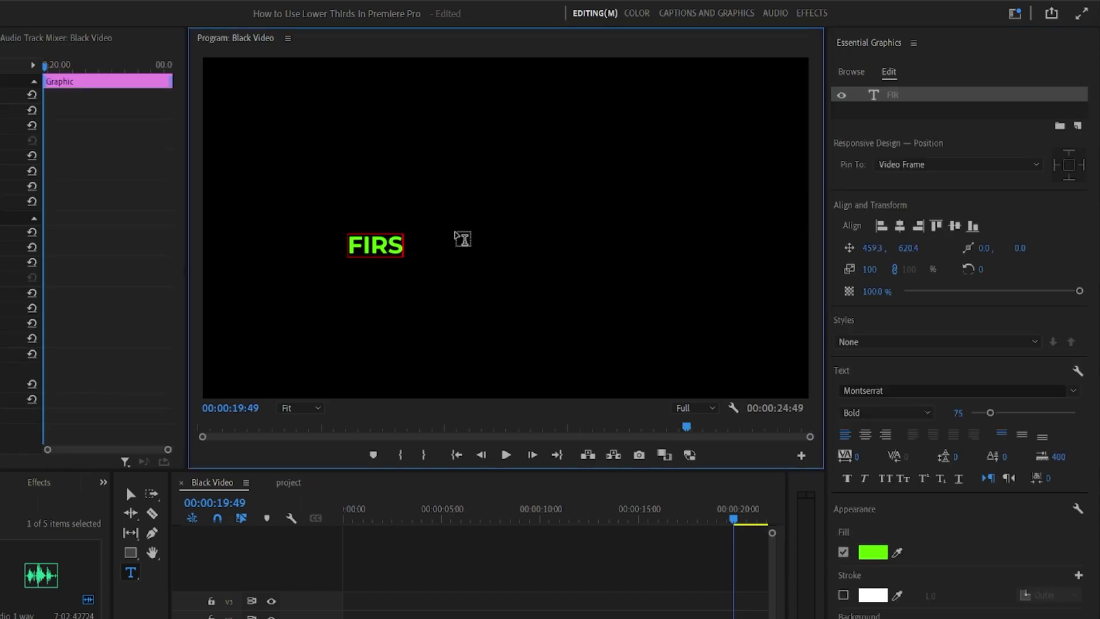
{"action": "type", "text": "T NAME"}
Change the fill of the whole "FIRST NAME" text to white
{"action": "key", "text": "ctrl+a"}
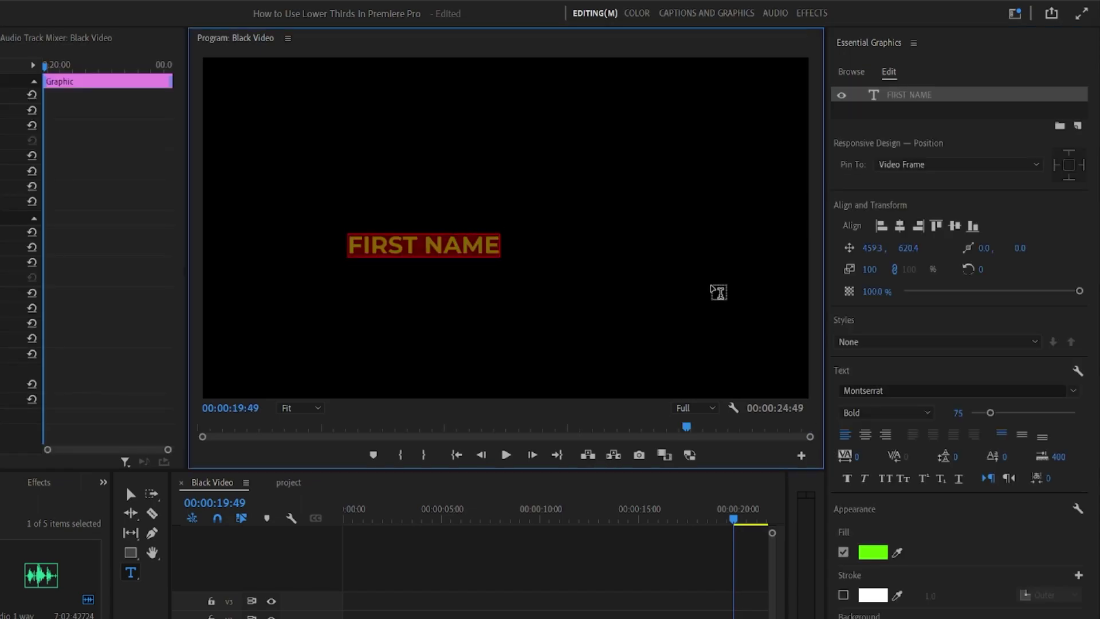
{"action": "left_click", "coordinate": [872, 552]}
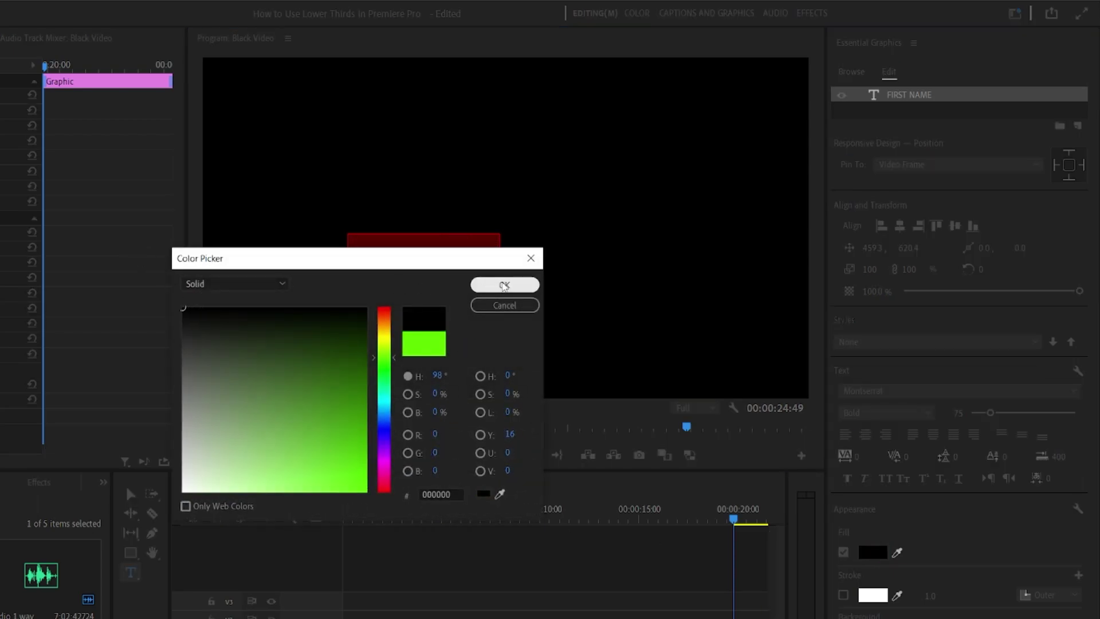
{"action": "left_click_drag", "start_coordinate": [224, 444], "coordinate": [100, 518]}
{"action": "left_click", "coordinate": [502, 285]}
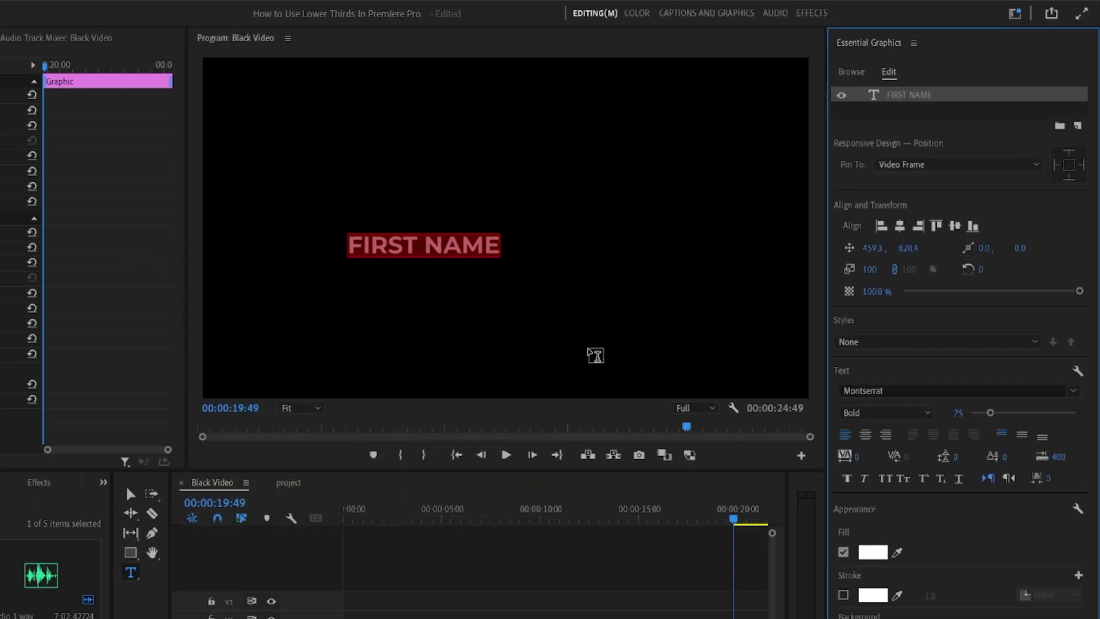
Move the "FIRST NAME" text to the lower-left area of the video frame, at about 192, 871
{"action": "left_click", "coordinate": [132, 495]}
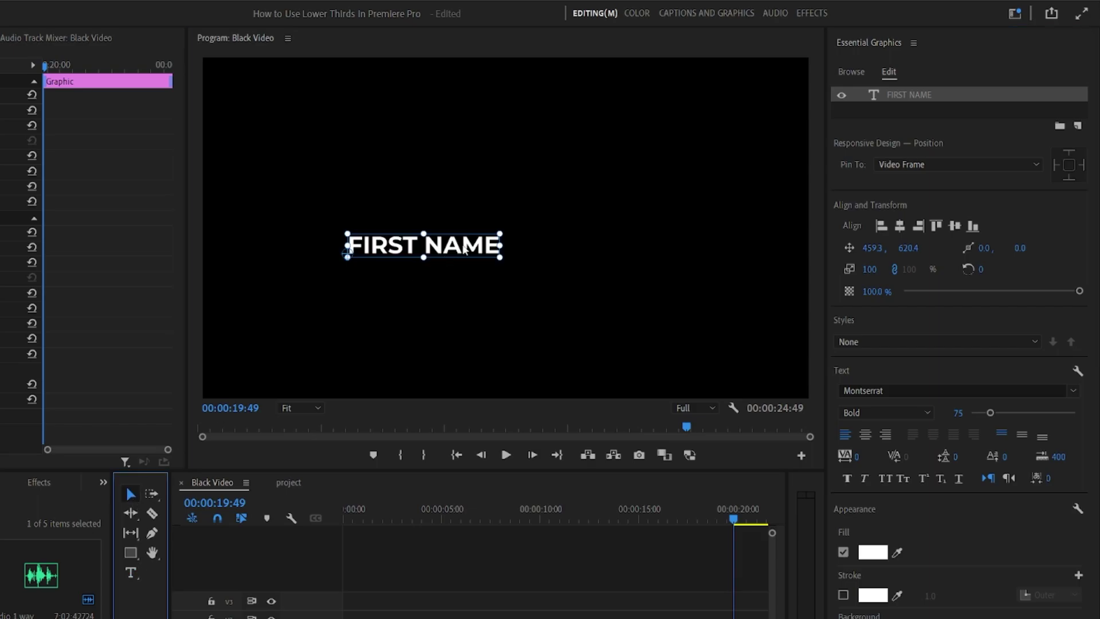
{"action": "left_click_drag", "start_coordinate": [464, 247], "coordinate": [404, 314]}
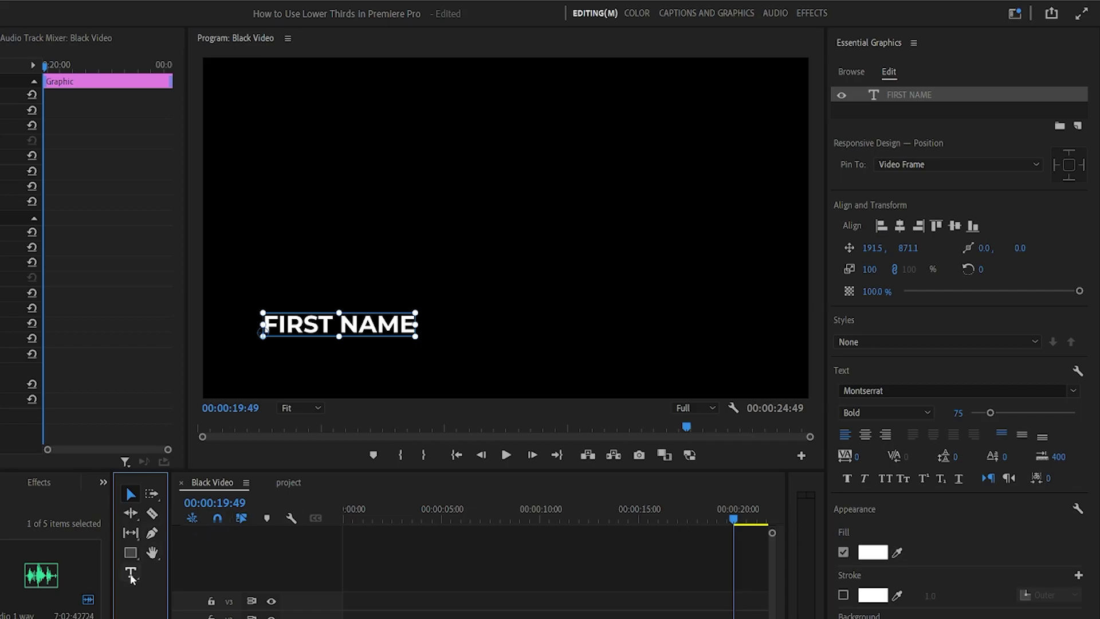
Add a second text layer reading "JOB TITLE" just below "FIRST NAME" and select all of its text
{"action": "left_click", "coordinate": [131, 574]}
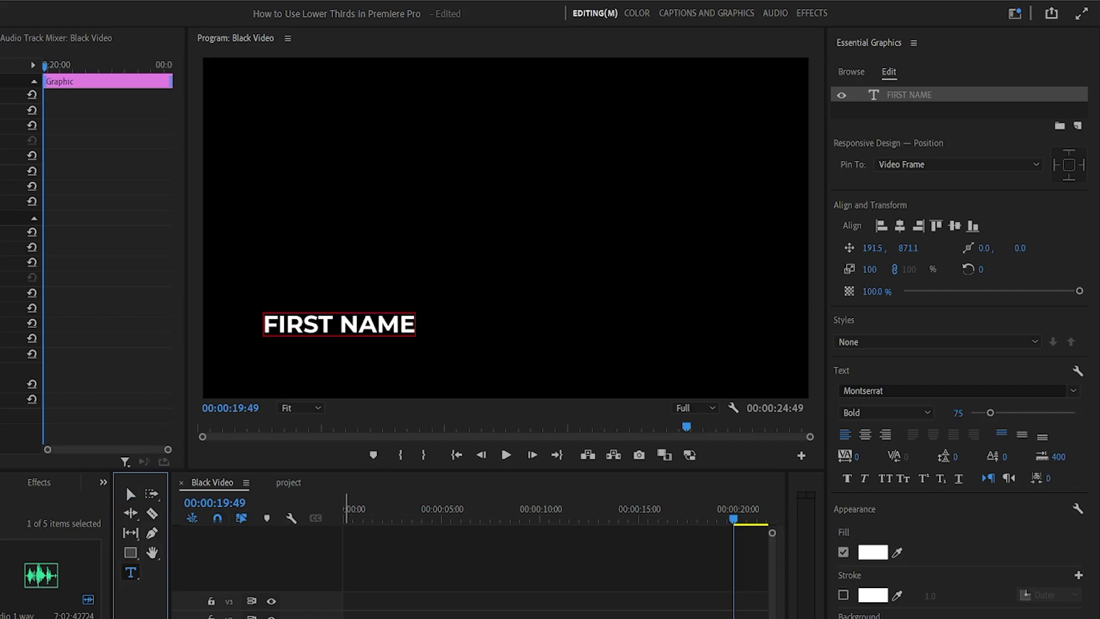
{"action": "scroll", "coordinate": [556, 562], "scroll_direction": "right", "scroll_amount": 6}
{"action": "scroll", "coordinate": [555, 562], "scroll_direction": "left", "scroll_amount": 2}
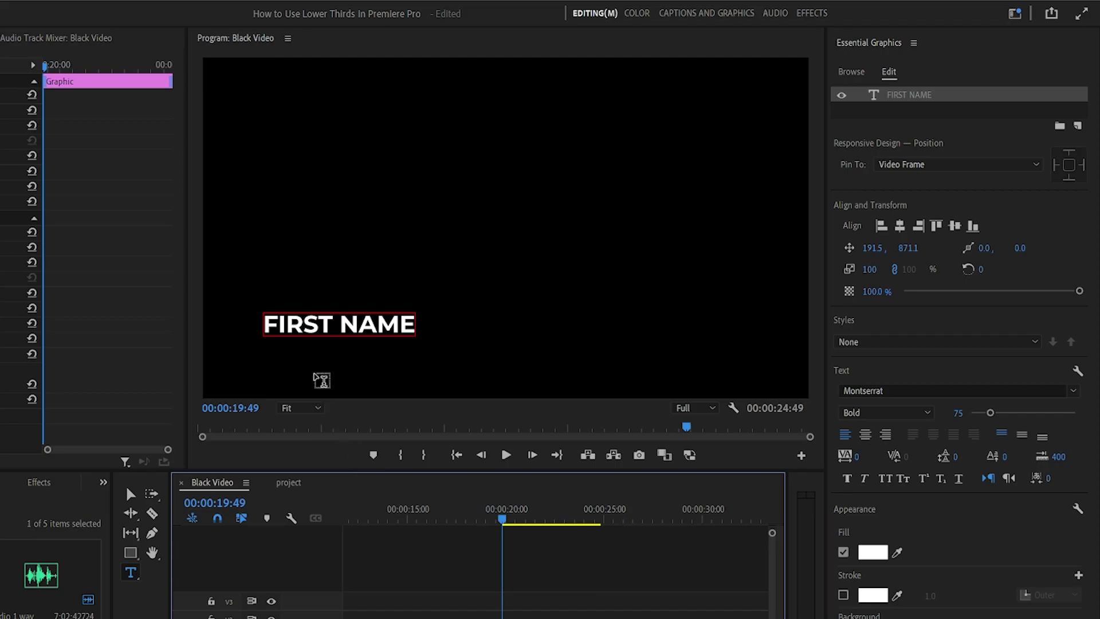
{"action": "left_click", "coordinate": [323, 366]}
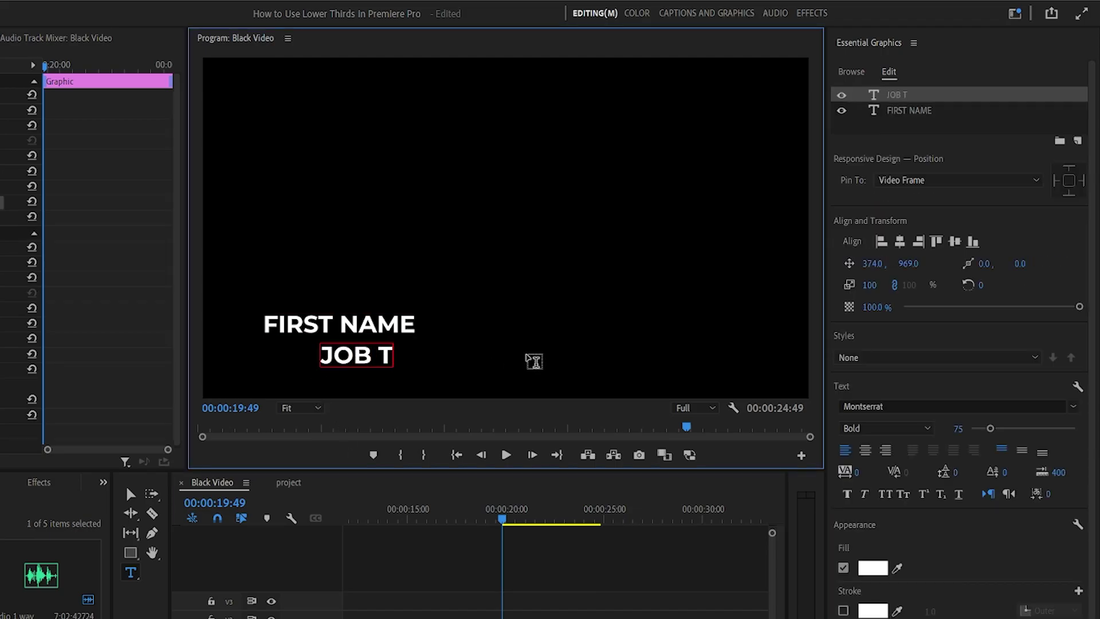
{"action": "type", "text": "ITLE"}
{"action": "key", "text": "ctrl+a"}
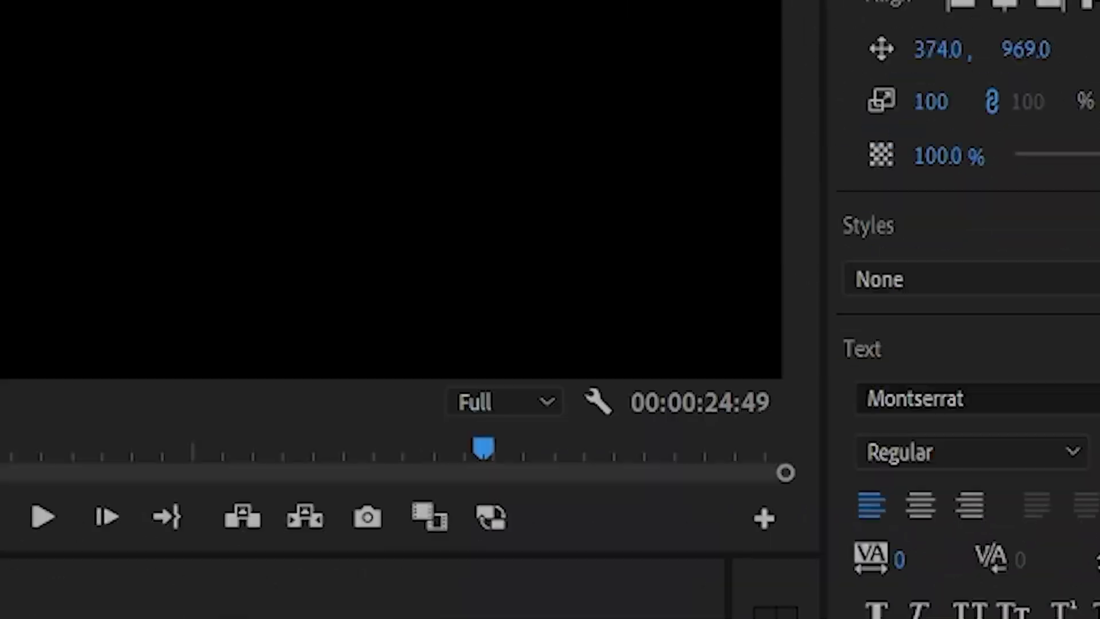
Add a Position keyframe at 00:00:20:23 in the Transform properties of the FIRST NAME text layer
{"action": "key", "text": "ctrl+alt+r"}
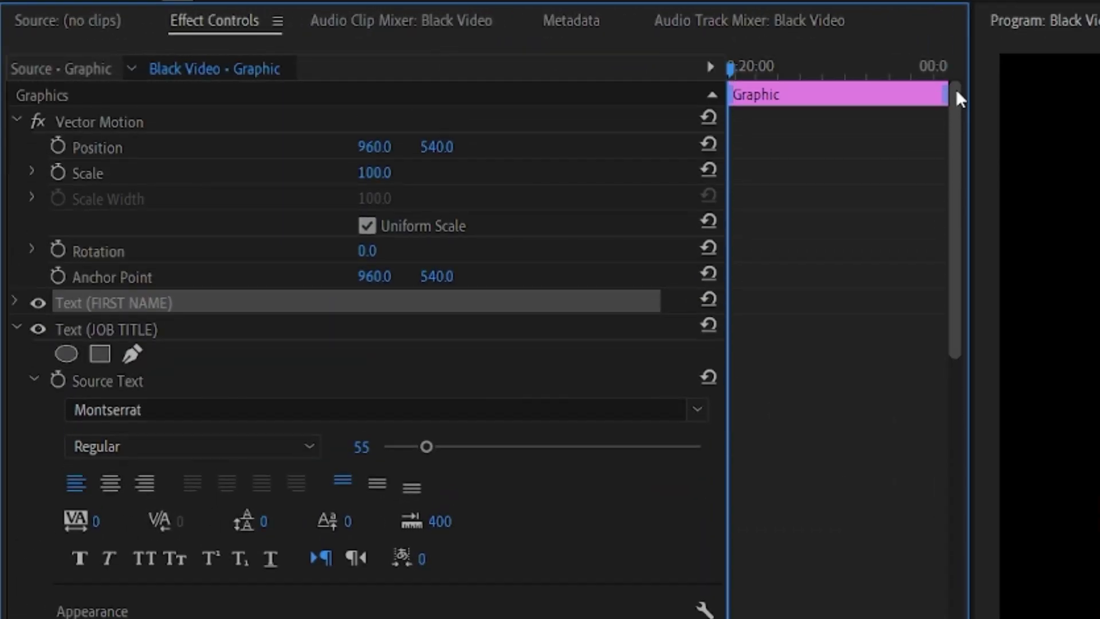
{"action": "left_click", "coordinate": [10, 330]}
{"action": "left_click", "coordinate": [18, 329]}
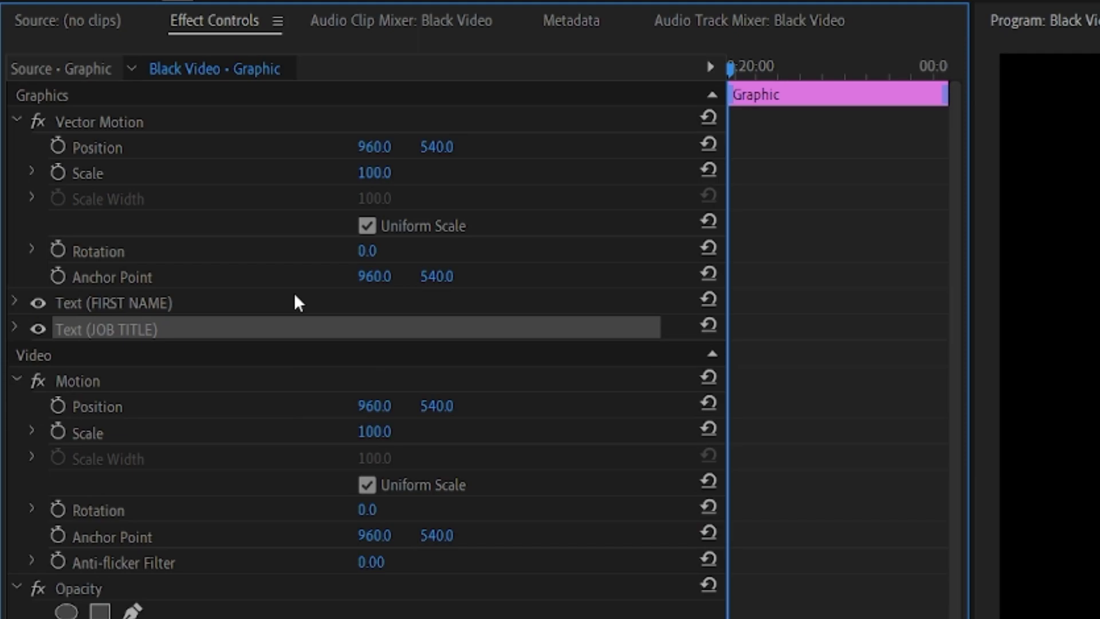
{"action": "left_click", "coordinate": [113, 303]}
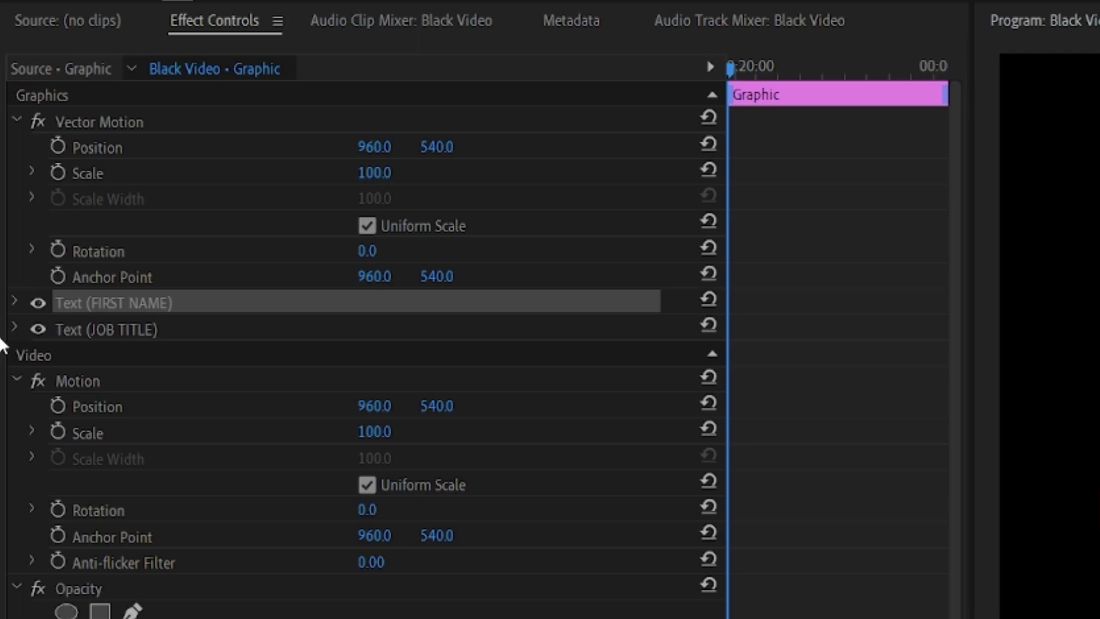
{"action": "left_click", "coordinate": [14, 301]}
{"action": "left_click_drag", "start_coordinate": [955, 220], "coordinate": [972, 491]}
{"action": "left_click_drag", "start_coordinate": [739, 80], "coordinate": [749, 69]}
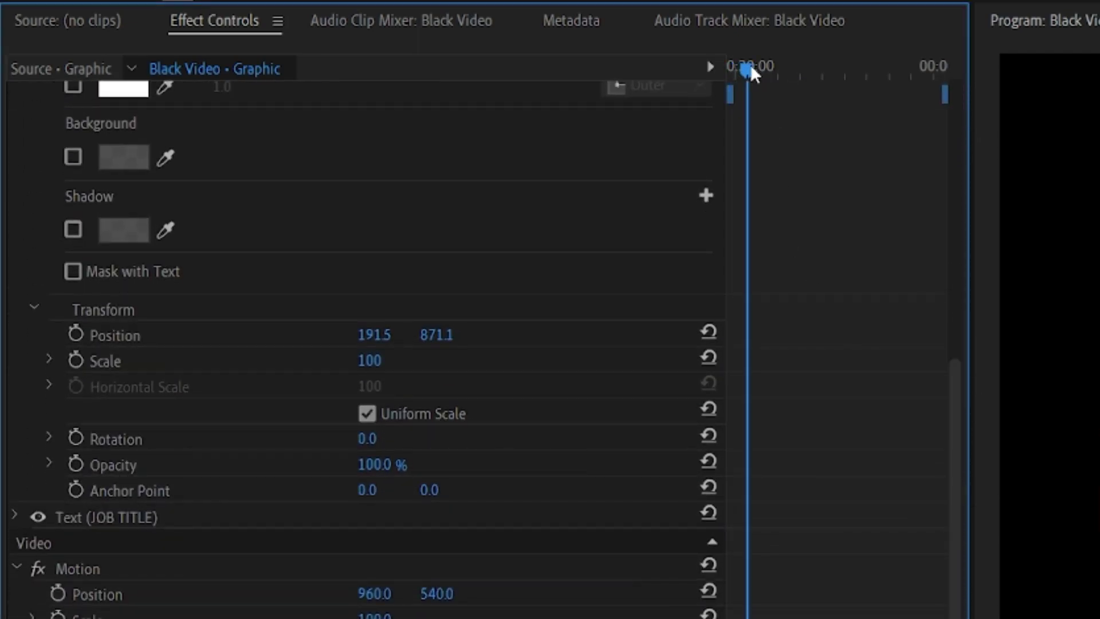
{"action": "left_click", "coordinate": [75, 334]}
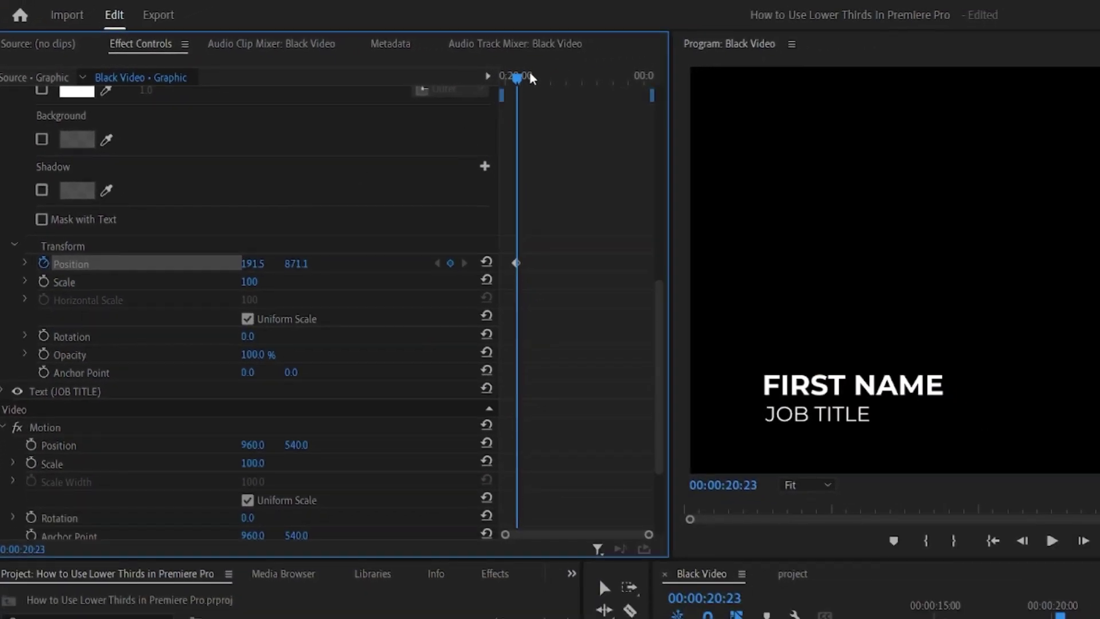
Set the FIRST NAME text's horizontal position to -490.5 at 00:00:19:49, outside the frame, and preview the slide-in
{"action": "left_click_drag", "start_coordinate": [531, 77], "coordinate": [509, 79]}
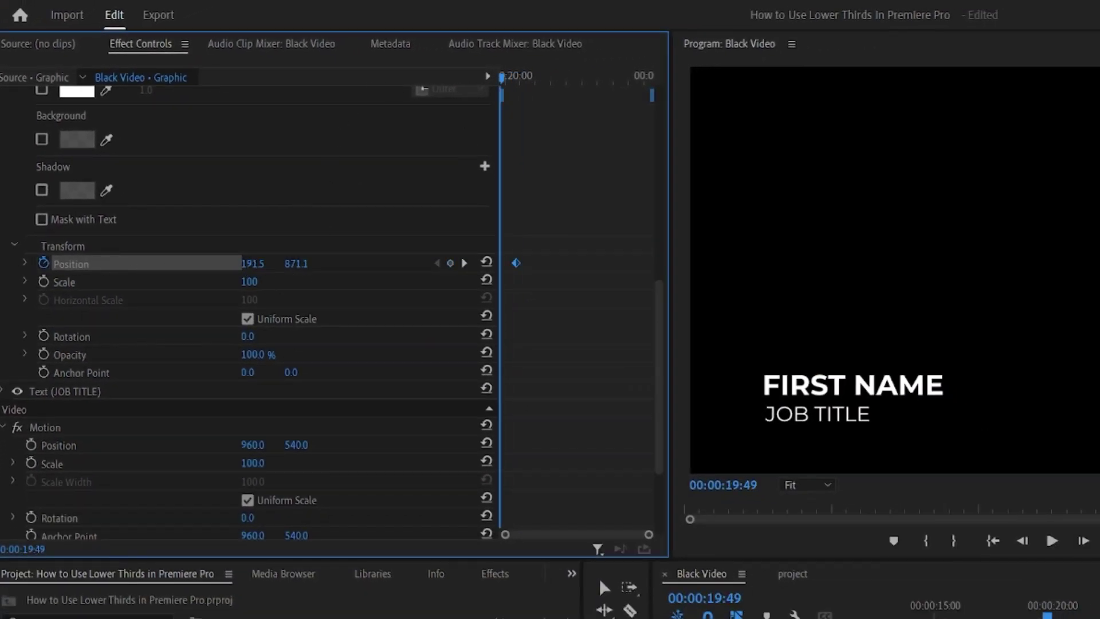
{"action": "left_click_drag", "start_coordinate": [252, 263], "coordinate": [57, 264]}
{"action": "key", "text": "space"}
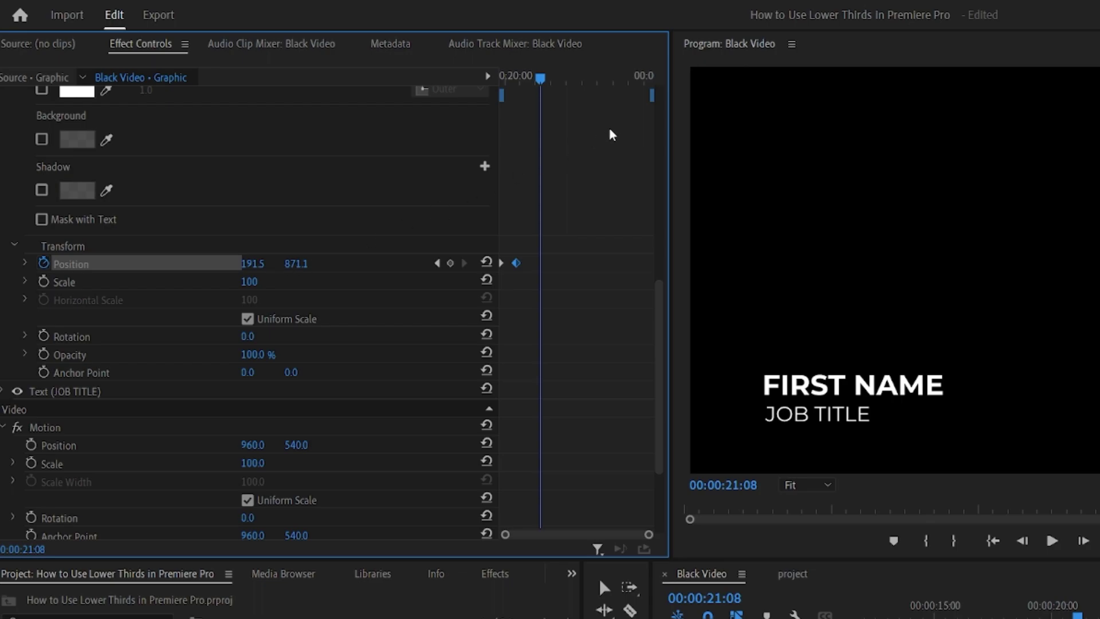
Keyframe the FIRST NAME text's opacity from 0% at 00:00:19:49 to 100% at 00:00:20:23 and preview the fade-in
{"action": "left_click", "coordinate": [439, 263]}
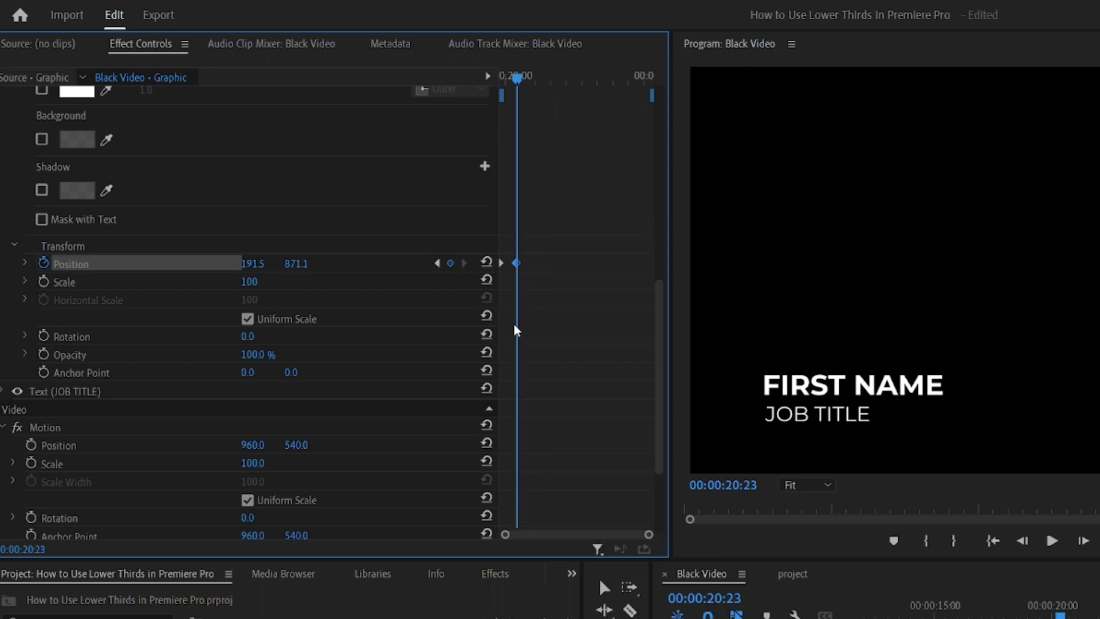
{"action": "left_click", "coordinate": [44, 355]}
{"action": "left_click_drag", "start_coordinate": [519, 78], "coordinate": [438, 88]}
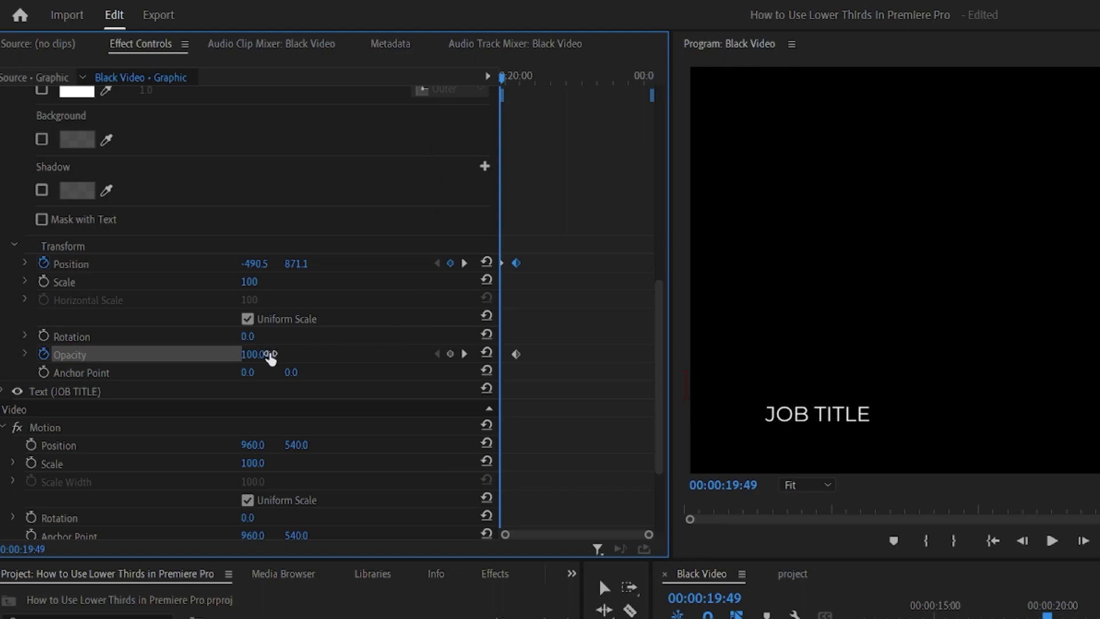
{"action": "left_click_drag", "start_coordinate": [268, 355], "coordinate": [200, 354]}
{"action": "key", "text": "space"}
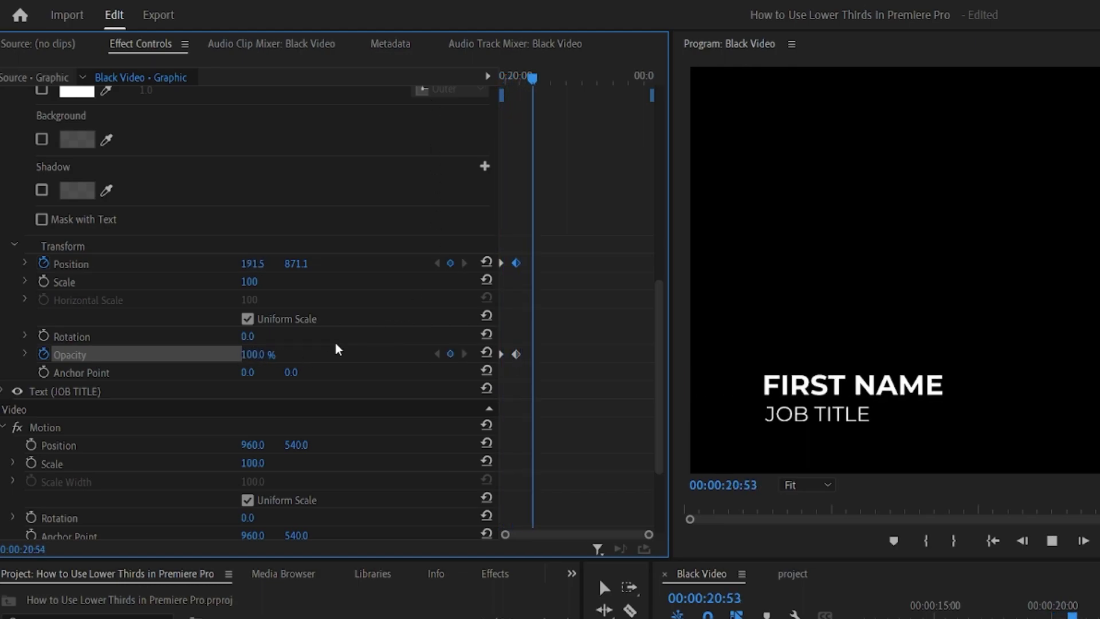
{"action": "key", "text": "space"}
Apply Continuous Bezier temporal interpolation to all Position and Opacity keyframes of the FIRST NAME text and preview the motion
{"action": "left_click_drag", "start_coordinate": [607, 232], "coordinate": [475, 354]}
{"action": "right_click", "coordinate": [516, 353]}
{"action": "mouse_move", "coordinate": [565, 477]}
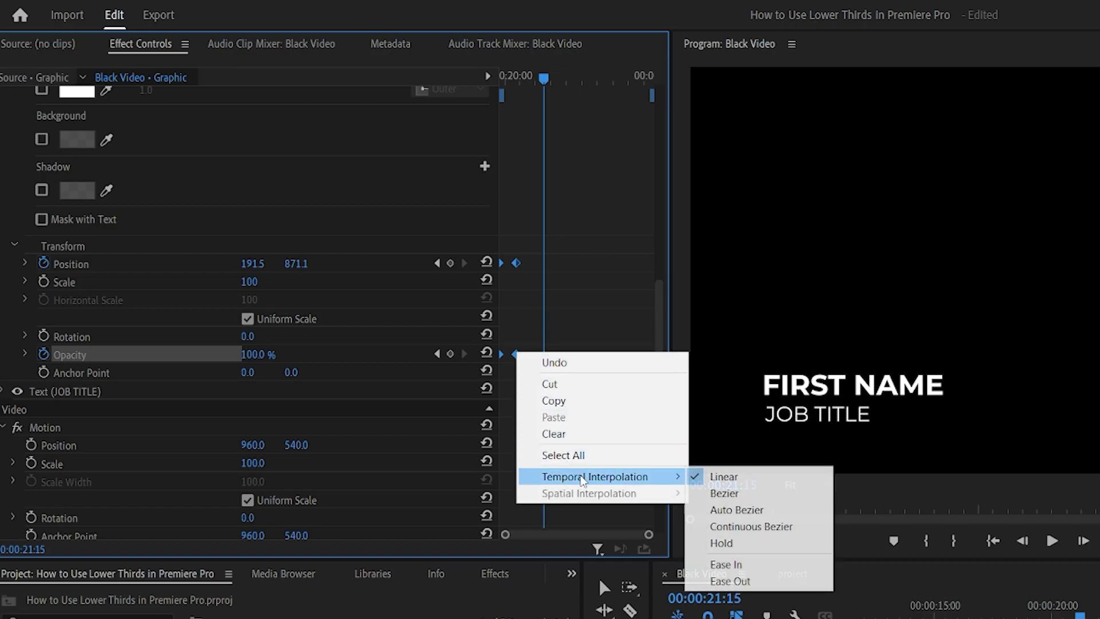
{"action": "left_click", "coordinate": [765, 523]}
{"action": "left_click_drag", "start_coordinate": [546, 78], "coordinate": [339, 127]}
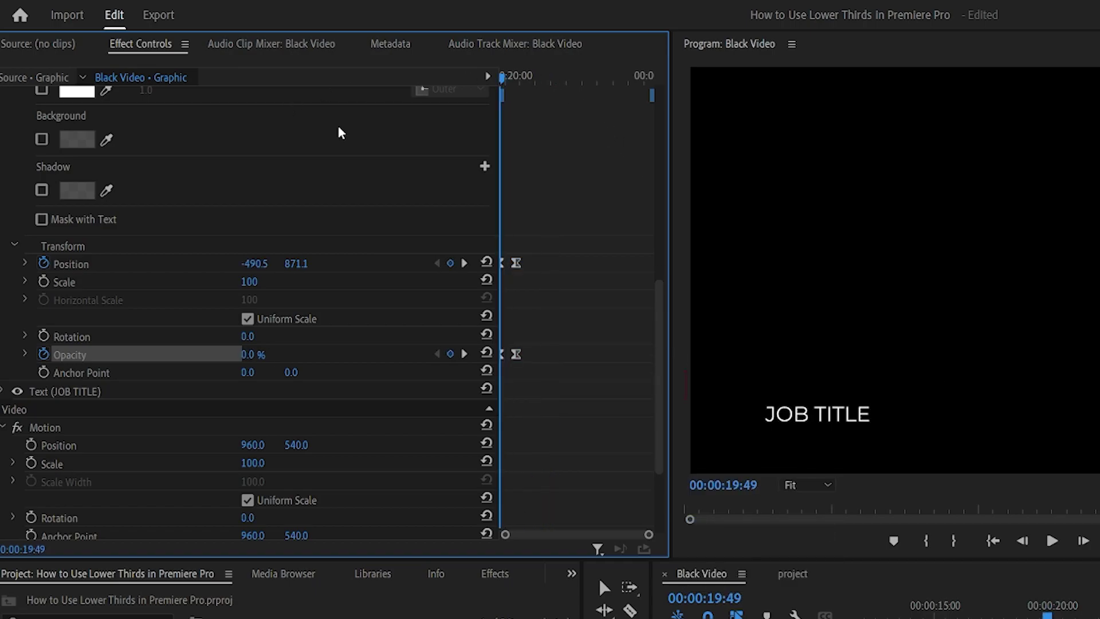
{"action": "key", "text": "space"}
{"action": "key", "text": "space"}
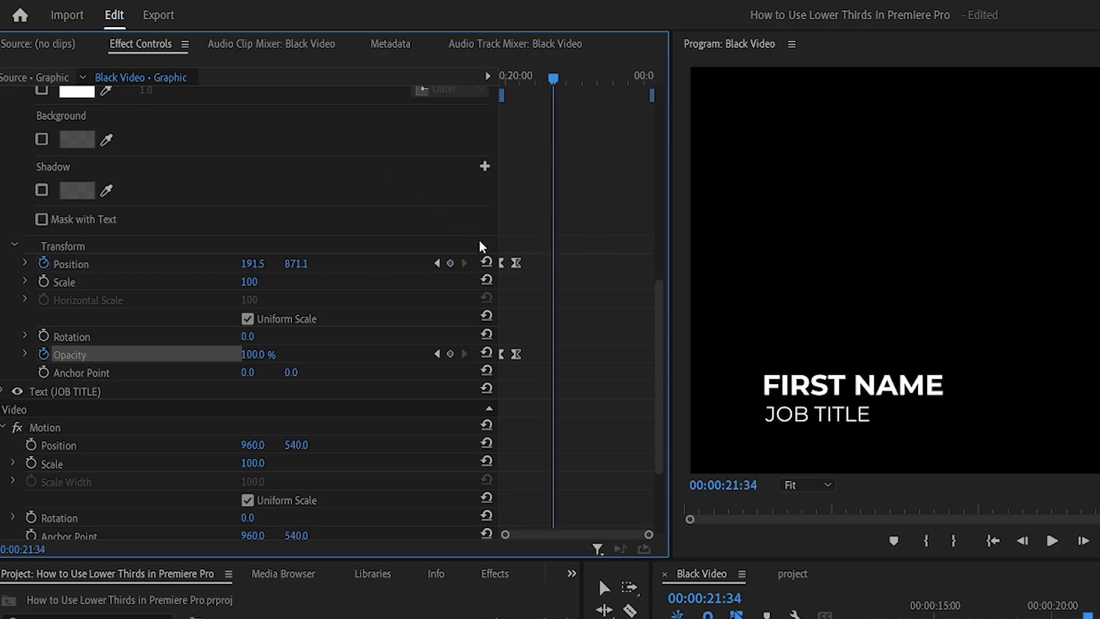
Shift the ending Position and Opacity keyframes of the FIRST NAME text to about 00:00:21:01 and return to the clip's start
{"action": "left_click_drag", "start_coordinate": [575, 253], "coordinate": [515, 379]}
{"action": "left_click_drag", "start_coordinate": [517, 354], "coordinate": [534, 354]}
{"action": "left_click_drag", "start_coordinate": [554, 79], "coordinate": [278, 92]}
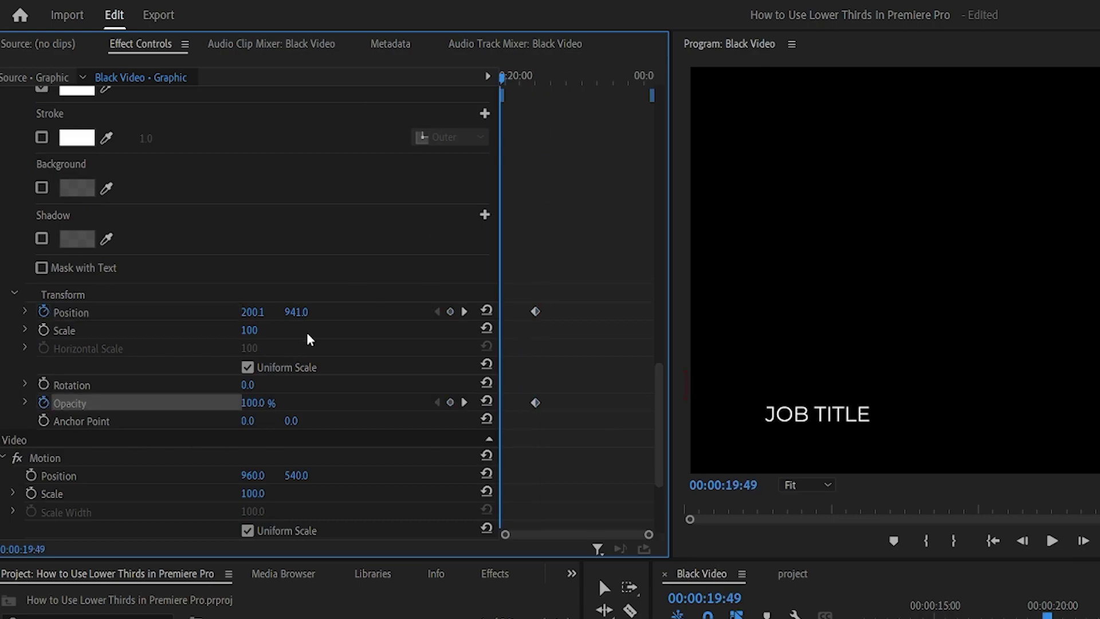
Slide and fade the JOB TITLE text in from off-frame after FIRST NAME, using delayed Continuous Bezier Position and Opacity keyframes
{"action": "left_click_drag", "start_coordinate": [310, 338], "coordinate": [212, 403]}
{"action": "left_click_drag", "start_coordinate": [559, 299], "coordinate": [556, 403]}
{"action": "right_click", "coordinate": [556, 403]}
{"action": "mouse_move", "coordinate": [636, 524]}
{"action": "left_click", "coordinate": [802, 575]}
{"action": "key", "text": "space"}
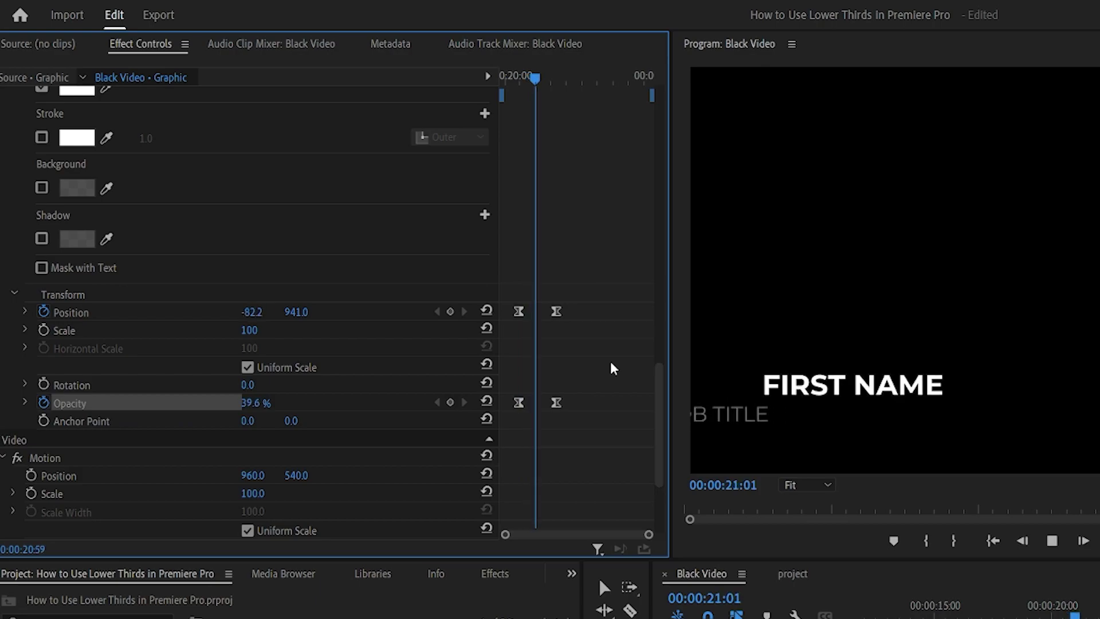
{"action": "key", "text": "space"}
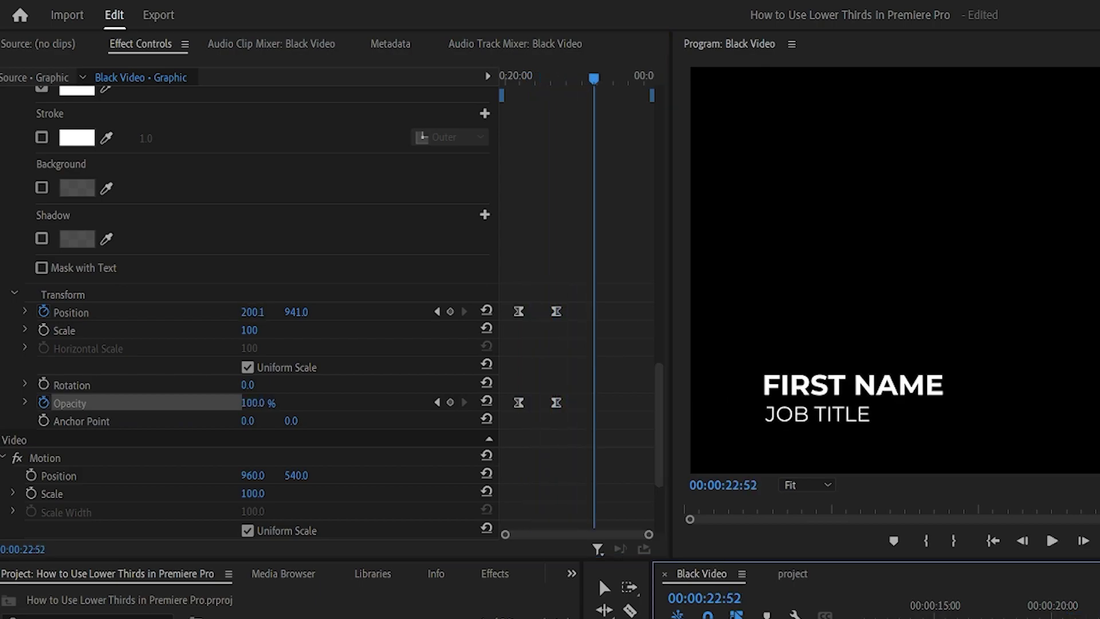
Draw a rectangle across the JOB TITLE text, about as wide as FIRST NAME, and fill it with blue
{"action": "left_click", "coordinate": [605, 618]}
{"action": "left_click_drag", "start_coordinate": [762, 403], "coordinate": [947, 430]}
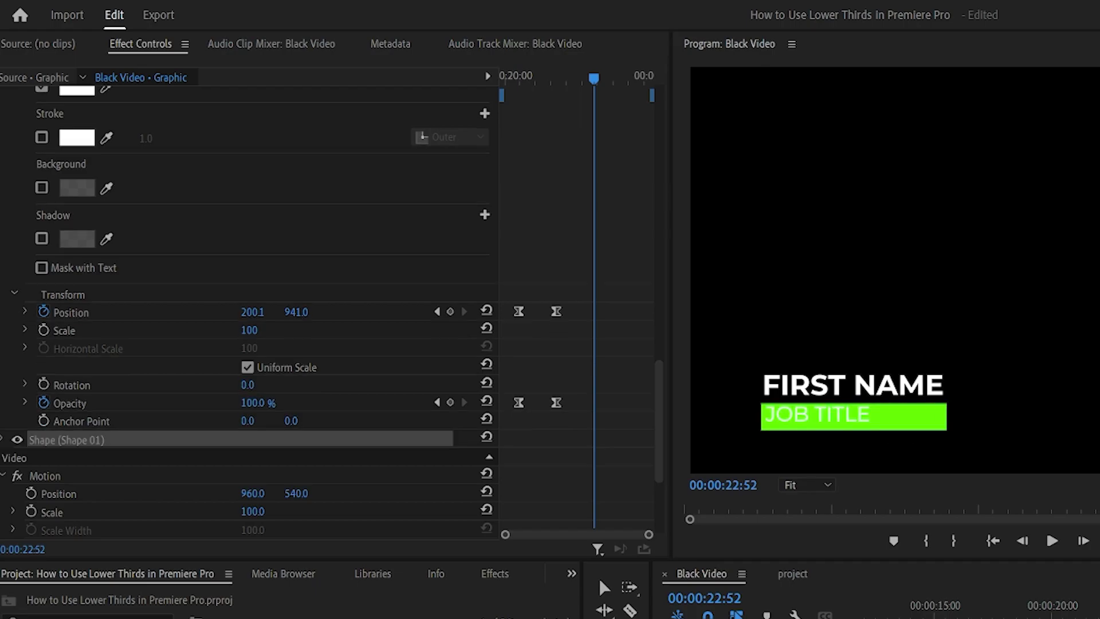
{"action": "left_click_drag", "start_coordinate": [910, 436], "coordinate": [909, 512]}
{"action": "left_click", "coordinate": [1050, 338]}
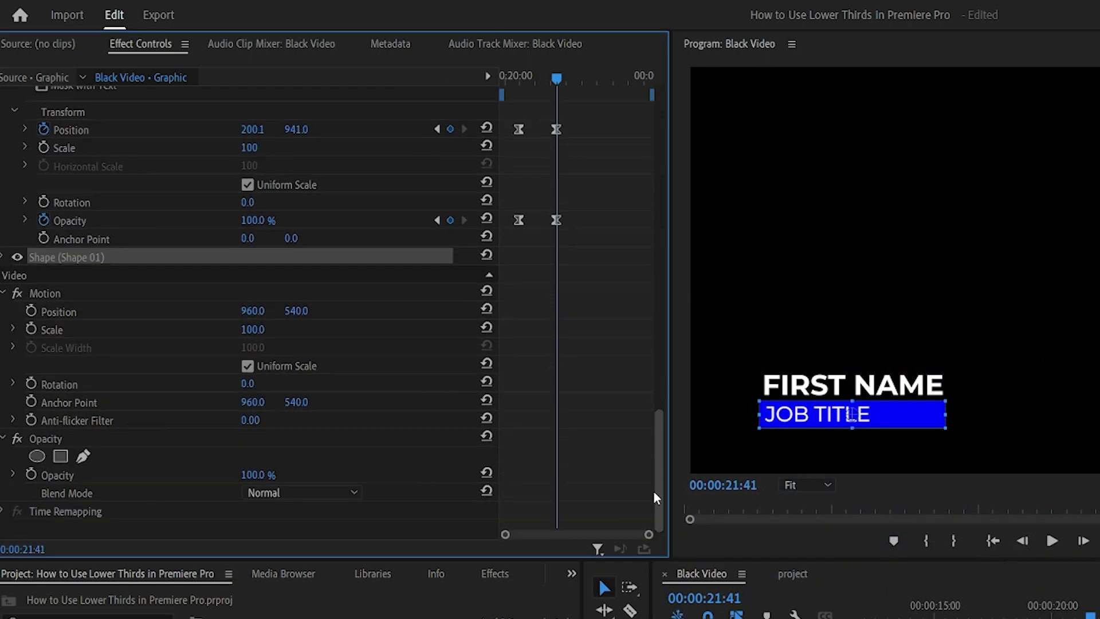
Add keyframes at 00:00:21:01 for the whole graphic clip's Motion Position and its video Opacity
{"action": "left_click", "coordinate": [438, 220]}
{"action": "left_click_drag", "start_coordinate": [659, 436], "coordinate": [666, 495]}
{"action": "left_click", "coordinate": [465, 295]}
{"action": "left_click", "coordinate": [2, 256]}
{"action": "left_click_drag", "start_coordinate": [660, 396], "coordinate": [662, 476]}
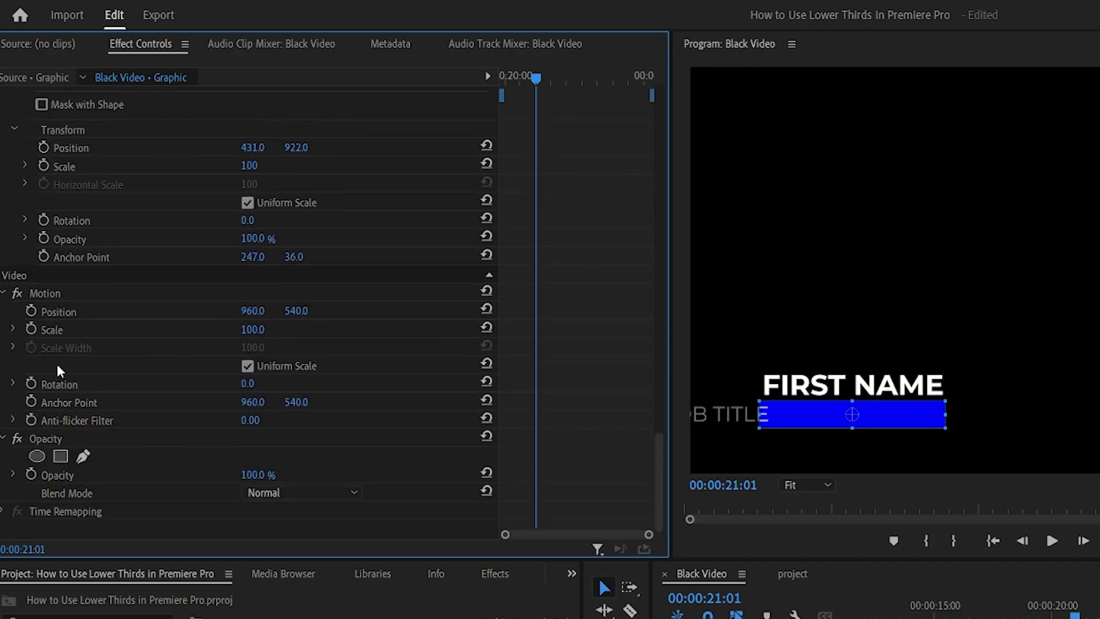
{"action": "left_click", "coordinate": [31, 311]}
{"action": "left_click", "coordinate": [31, 474]}
Set the clip's Motion horizontal position to 268 and its video Opacity to 0% at 00:00:19:49
{"action": "left_click_drag", "start_coordinate": [536, 79], "coordinate": [500, 79]}
{"action": "left_click_drag", "start_coordinate": [253, 311], "coordinate": [34, 311]}
{"action": "left_click_drag", "start_coordinate": [253, 475], "coordinate": [189, 475]}
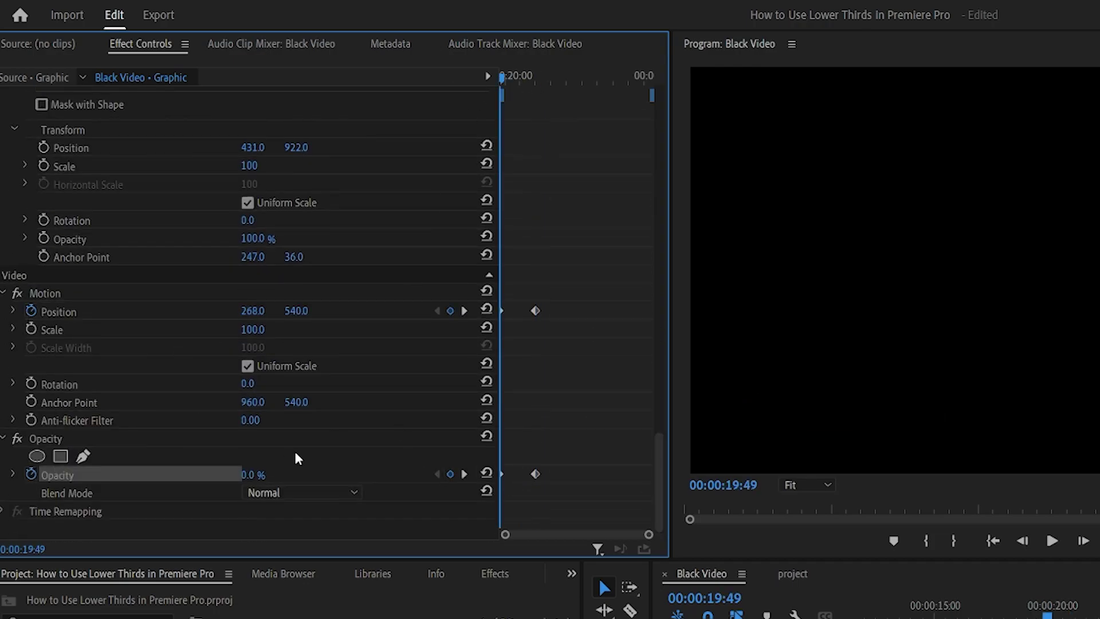
Apply Bezier temporal interpolation to all four Motion Position and Opacity keyframes of the clip and preview the animation
{"action": "left_click_drag", "start_coordinate": [615, 278], "coordinate": [499, 498]}
{"action": "right_click", "coordinate": [537, 475]}
{"action": "mouse_move", "coordinate": [615, 601]}
{"action": "left_click", "coordinate": [740, 617]}
{"action": "key", "text": "space"}
Shift the clip's four Motion Position and Opacity keyframes slightly forward in time and play the lower third back
{"action": "key", "text": "space"}
{"action": "left_click_drag", "start_coordinate": [620, 285], "coordinate": [492, 482]}
{"action": "left_click_drag", "start_coordinate": [536, 311], "coordinate": [564, 310]}
{"action": "key", "text": "Up"}
{"action": "key", "text": "space"}
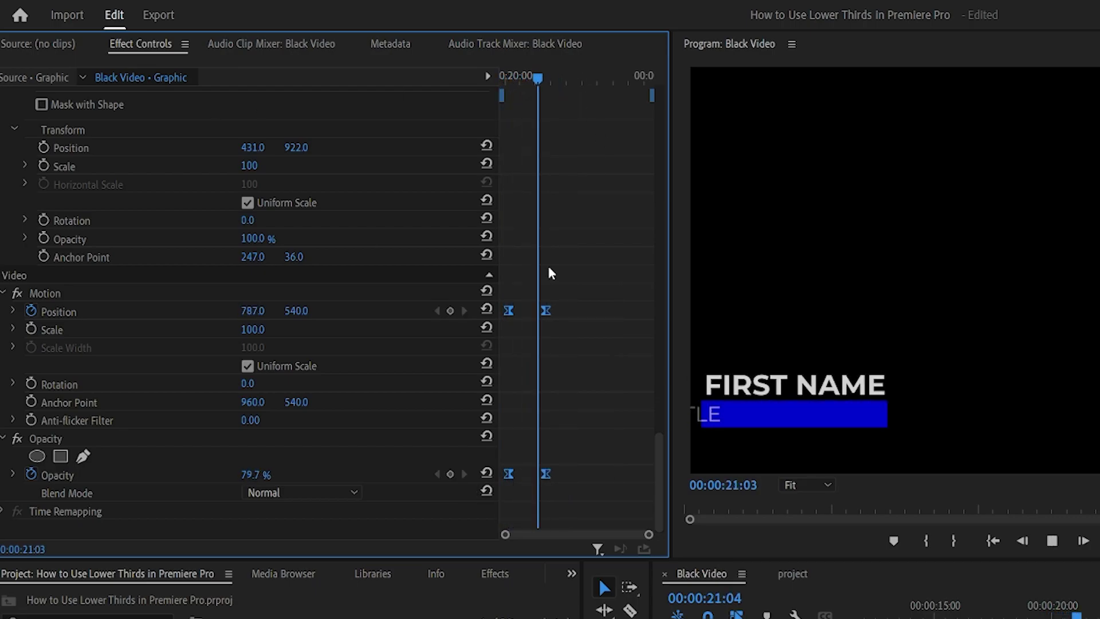
{"action": "key", "text": "space"}
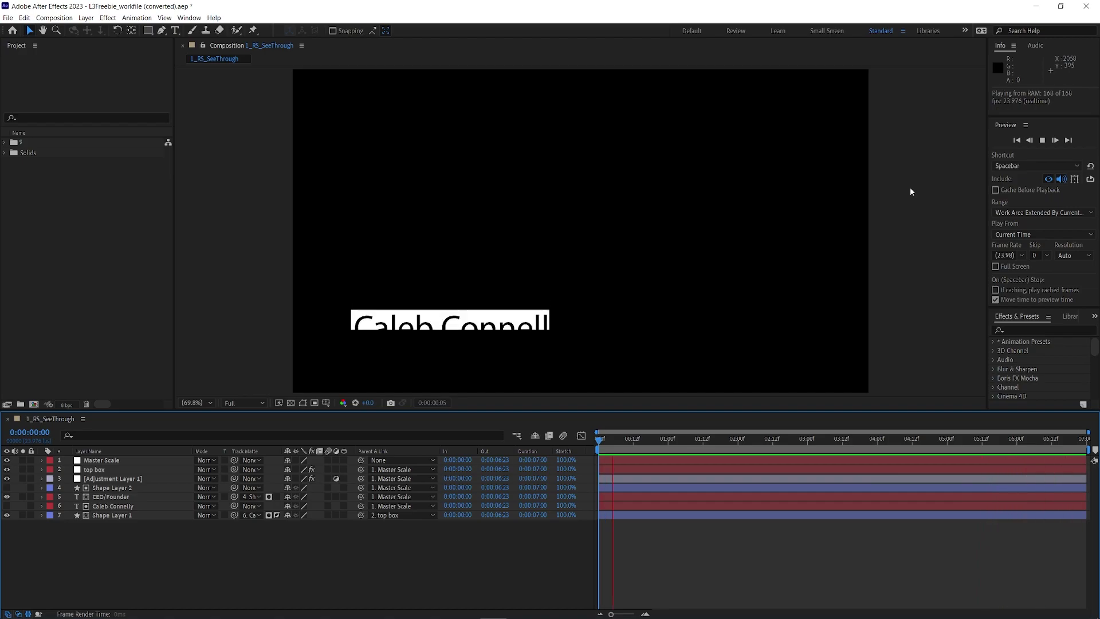
In After Effects, examine the Transform group of the Master Scale layer in the 1_RS_SeeThrough composition
{"action": "left_click", "coordinate": [41, 460]}
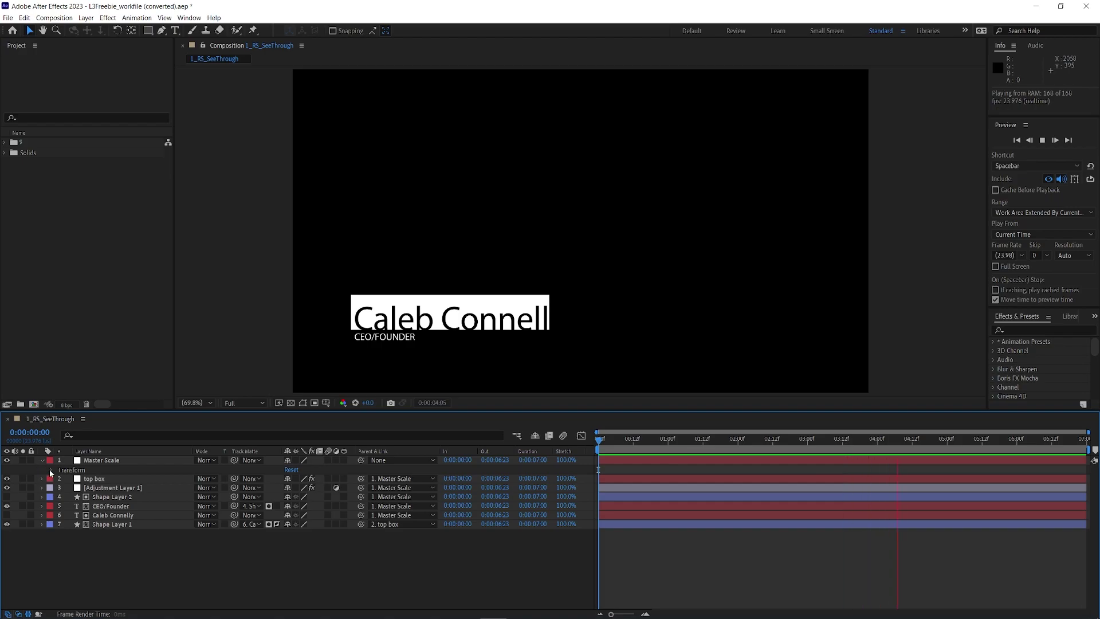
{"action": "left_click", "coordinate": [51, 470]}
{"action": "left_click", "coordinate": [42, 460]}
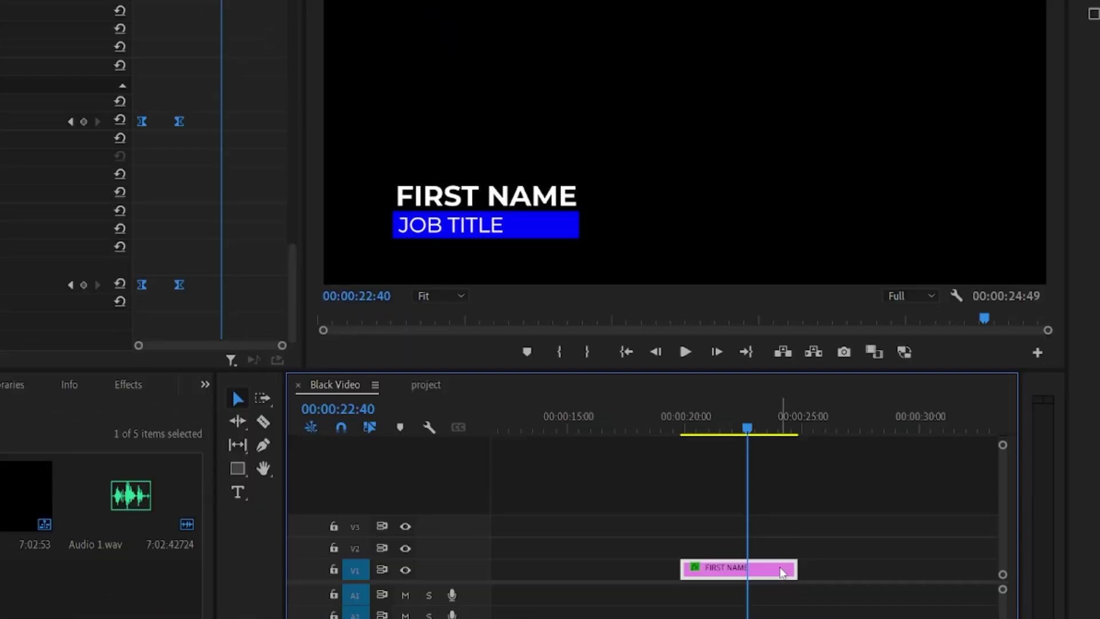
In Premiere Pro, export the FIRST NAME graphic as Motion Graphics template "How to Use Lower Thirds in Premiere Pro" to the Local Templates Folder
{"action": "right_click", "coordinate": [782, 572]}
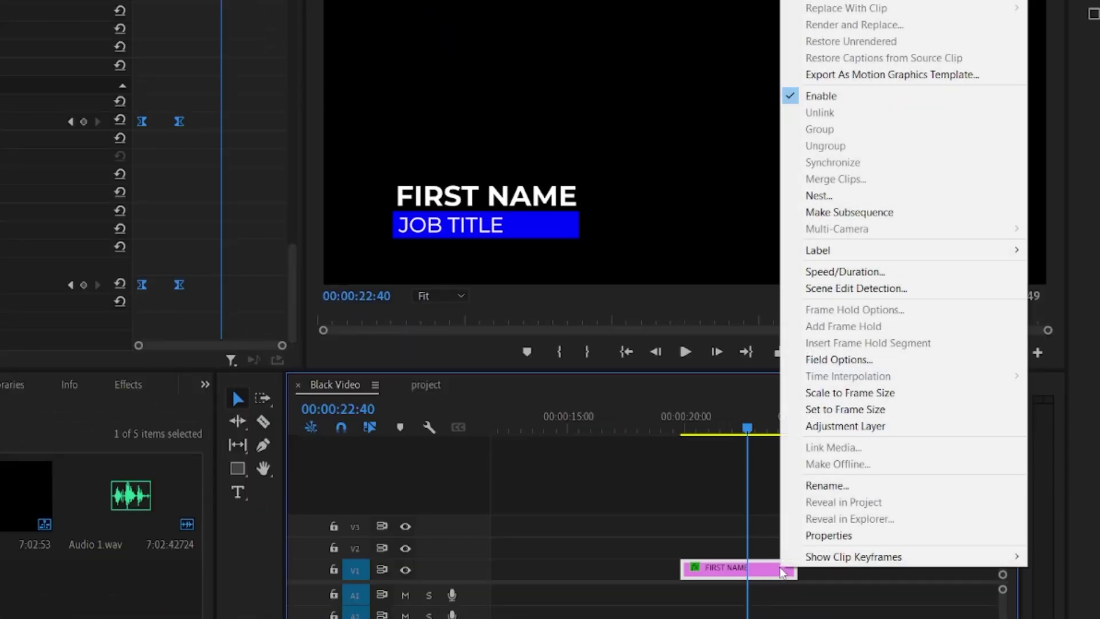
{"action": "left_click", "coordinate": [932, 79]}
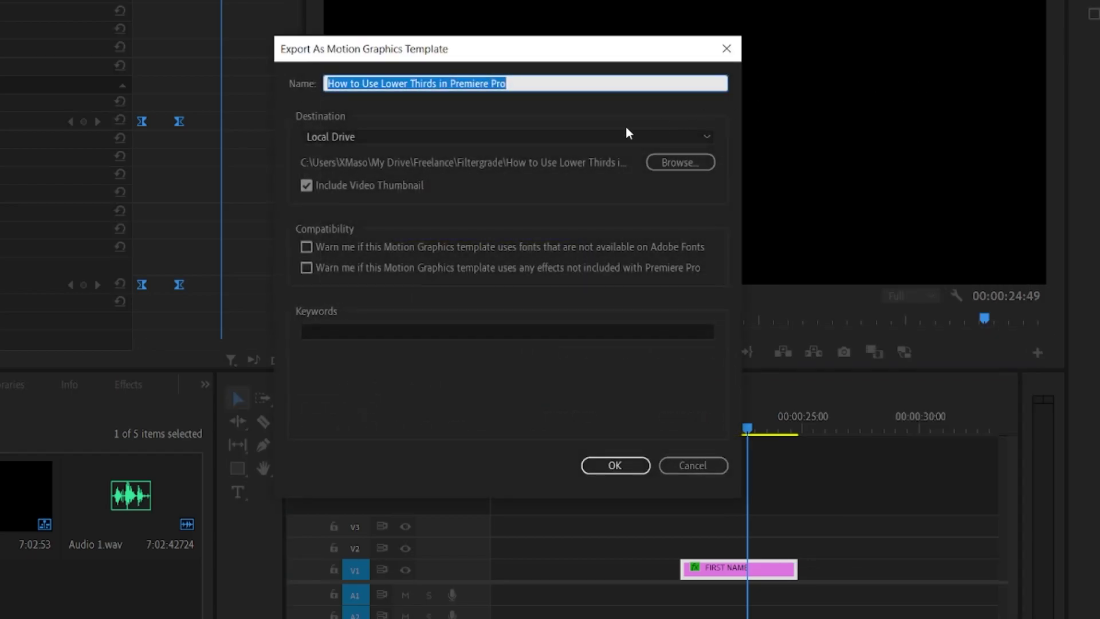
{"action": "left_click", "coordinate": [369, 136]}
{"action": "left_click", "coordinate": [363, 154]}
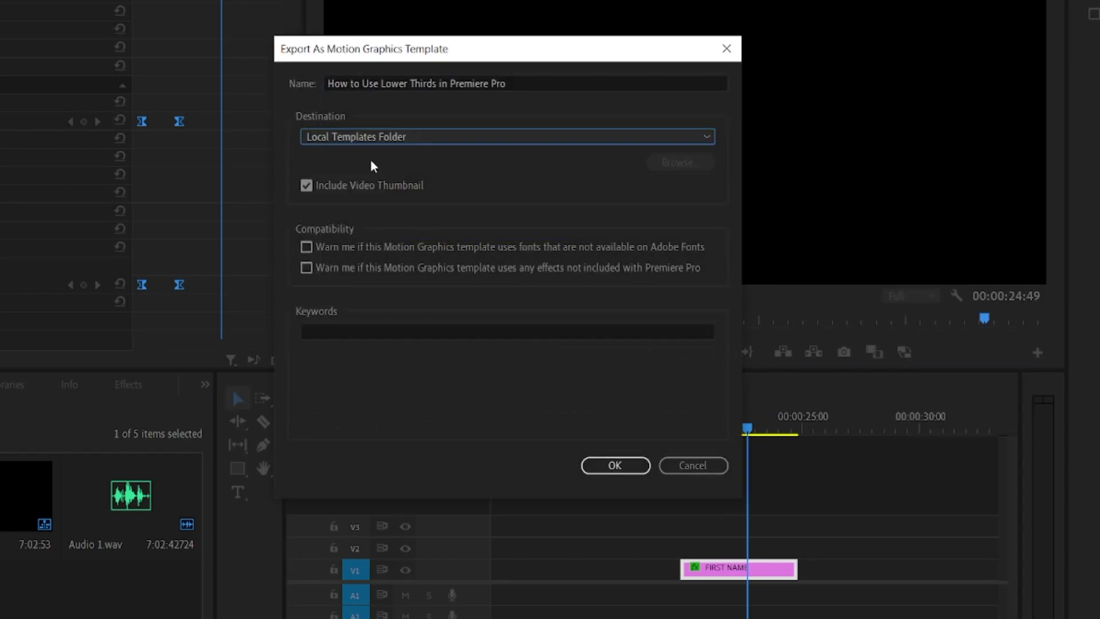
{"action": "left_click", "coordinate": [561, 83]}
{"action": "left_click", "coordinate": [624, 466]}
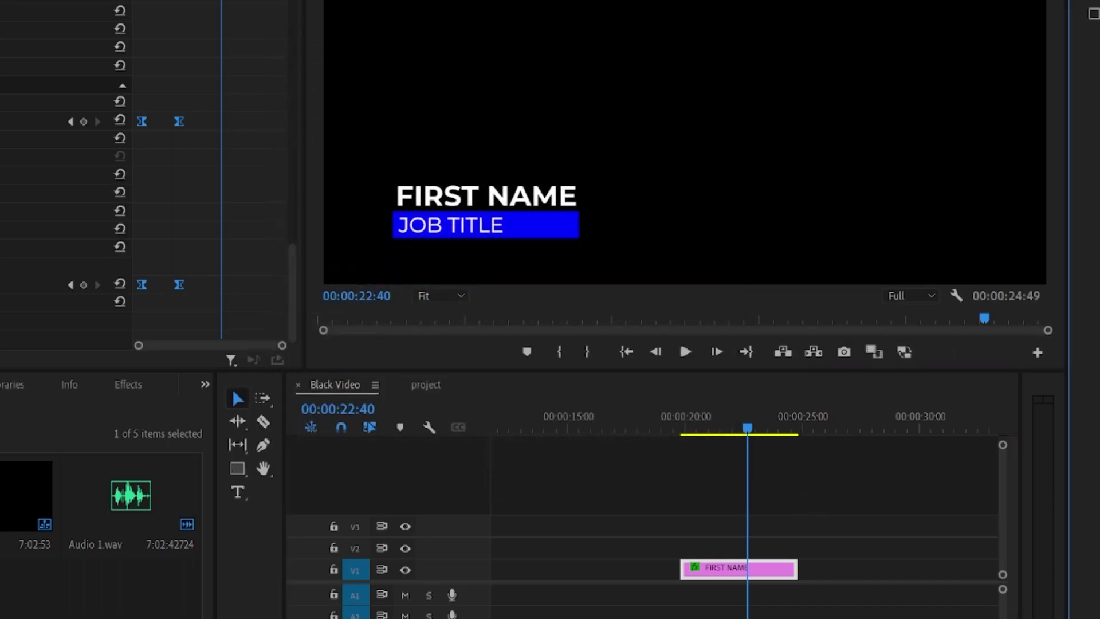
Search My Templates for "how to use lower" and add the exported lower third to the sequence after the existing graphic, previewing it
{"action": "type", "text": "er"}
{"action": "key", "text": "Return"}
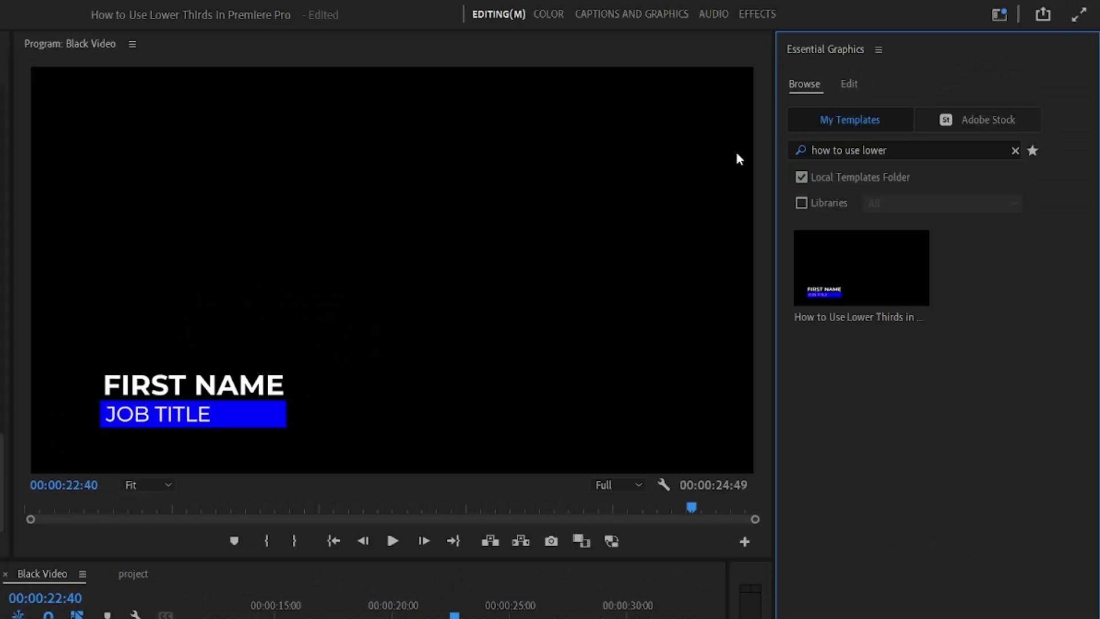
{"action": "left_click_drag", "start_coordinate": [553, 617], "coordinate": [568, 617]}
{"action": "key", "text": "space"}
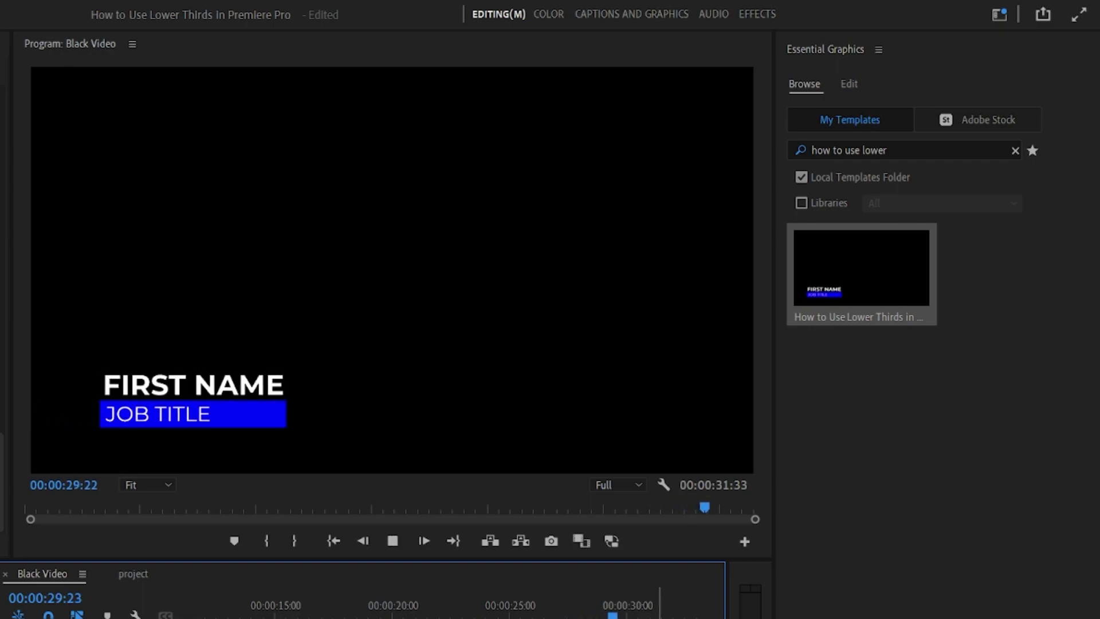
{"action": "key", "text": "space"}
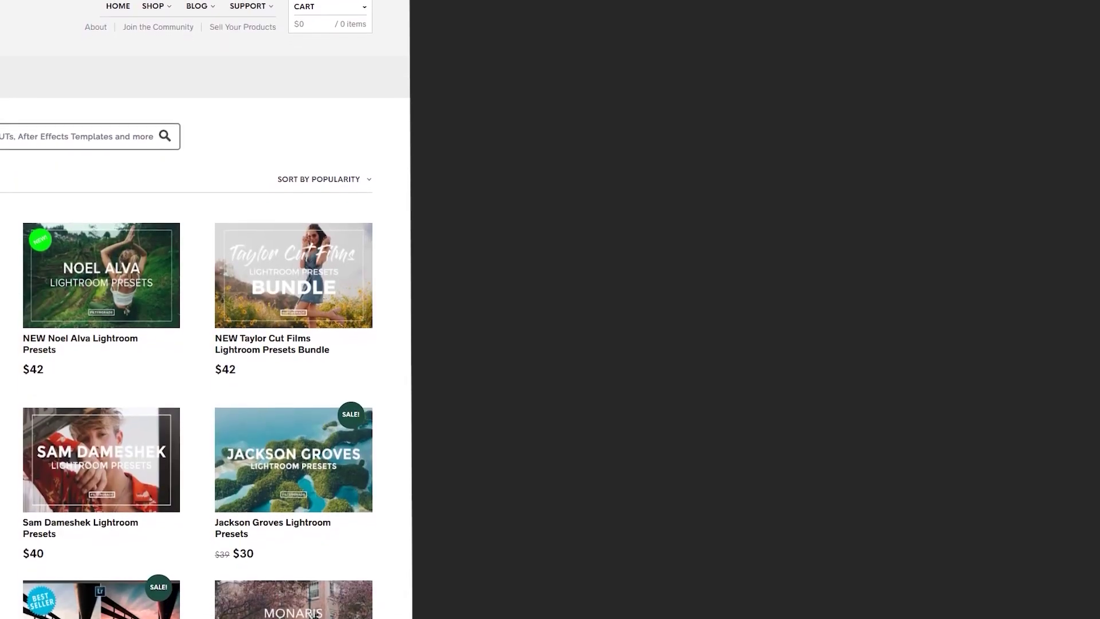